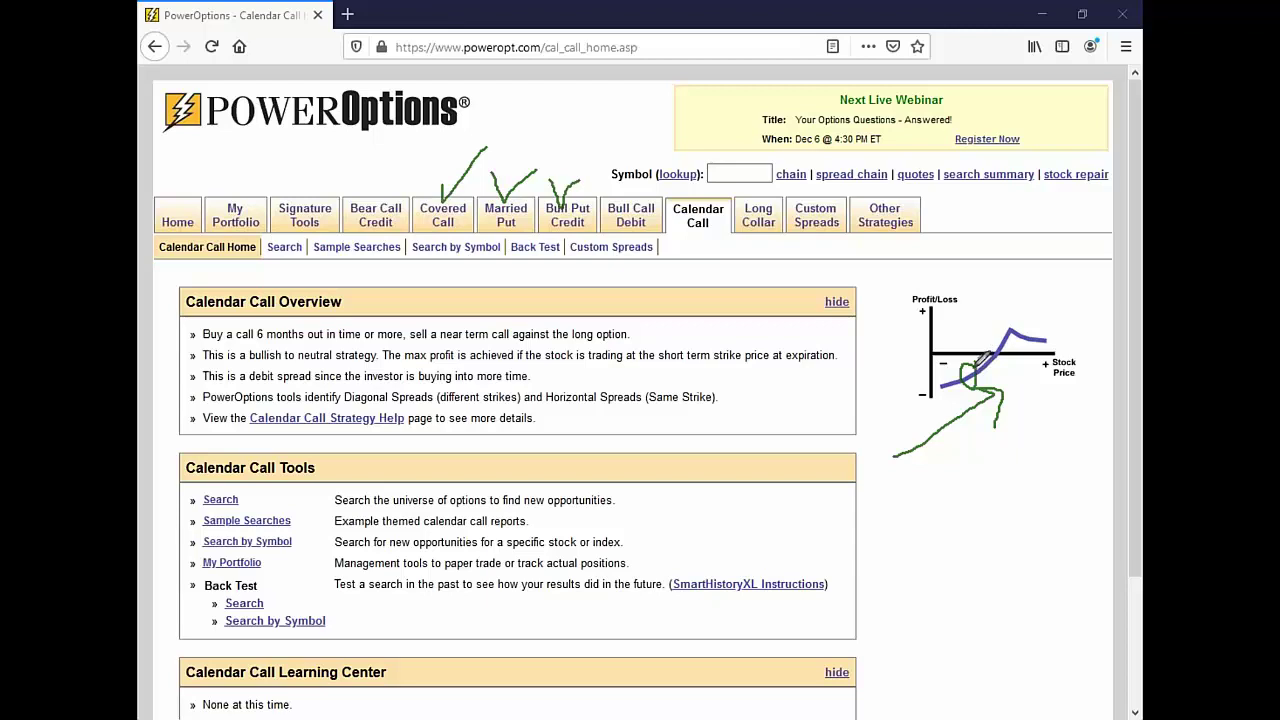
Mark the positive delta and the area around the peak on the profit/loss graph freehand, and clear the annotations.
mouse_move(968, 330)
mouse_down()
mouse_move(950, 345)
mouse_move(958, 310)
mouse_move(983, 335)
mouse_move(955, 340)
mouse_move(946, 310)
mouse_move(936, 330)
mouse_move(960, 354)
mouse_up()
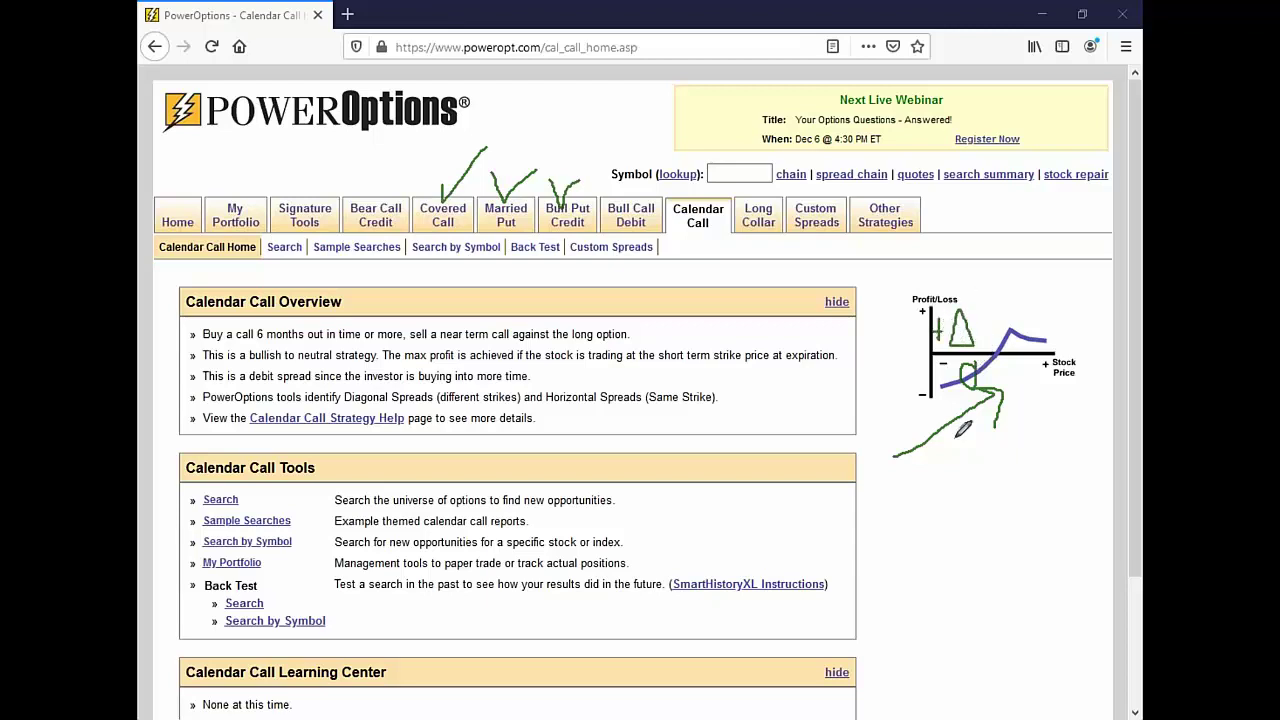
mouse_move(1005, 316)
mouse_down()
mouse_move(1015, 335)
mouse_move(1008, 312)
mouse_move(1030, 297)
mouse_move(1030, 262)
mouse_move(972, 278)
mouse_move(968, 292)
mouse_up()
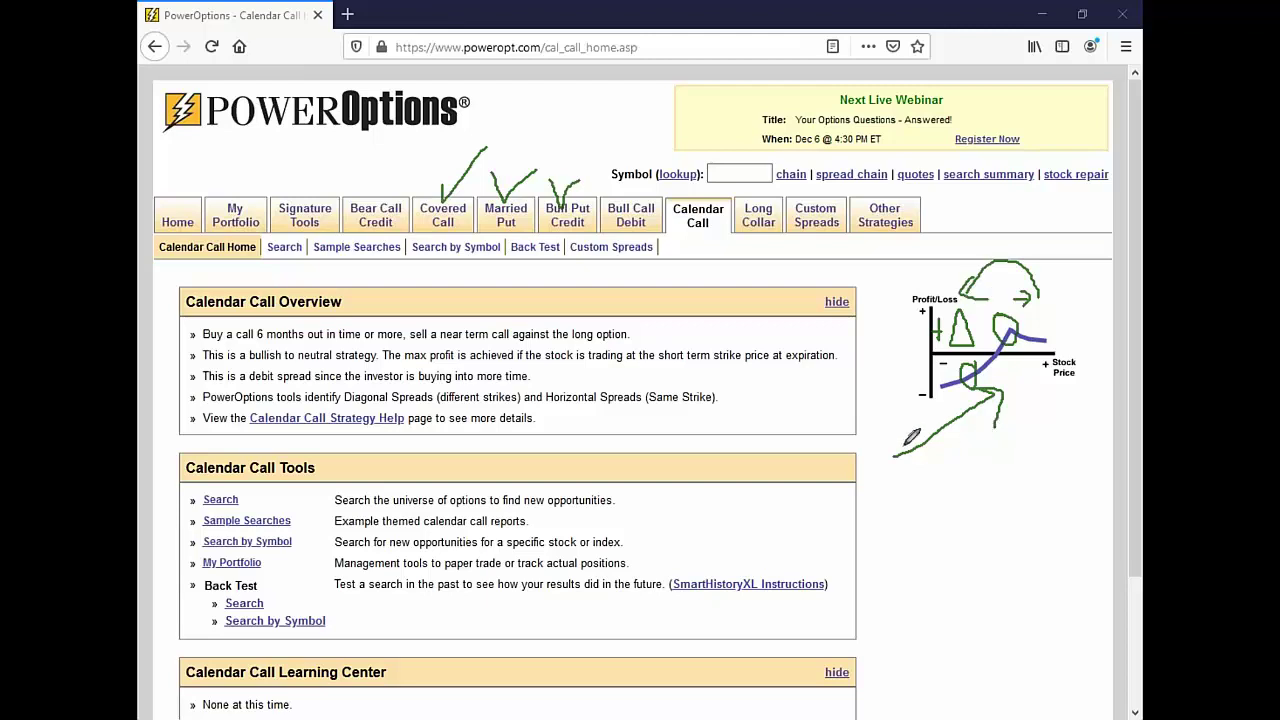
key(Escape)
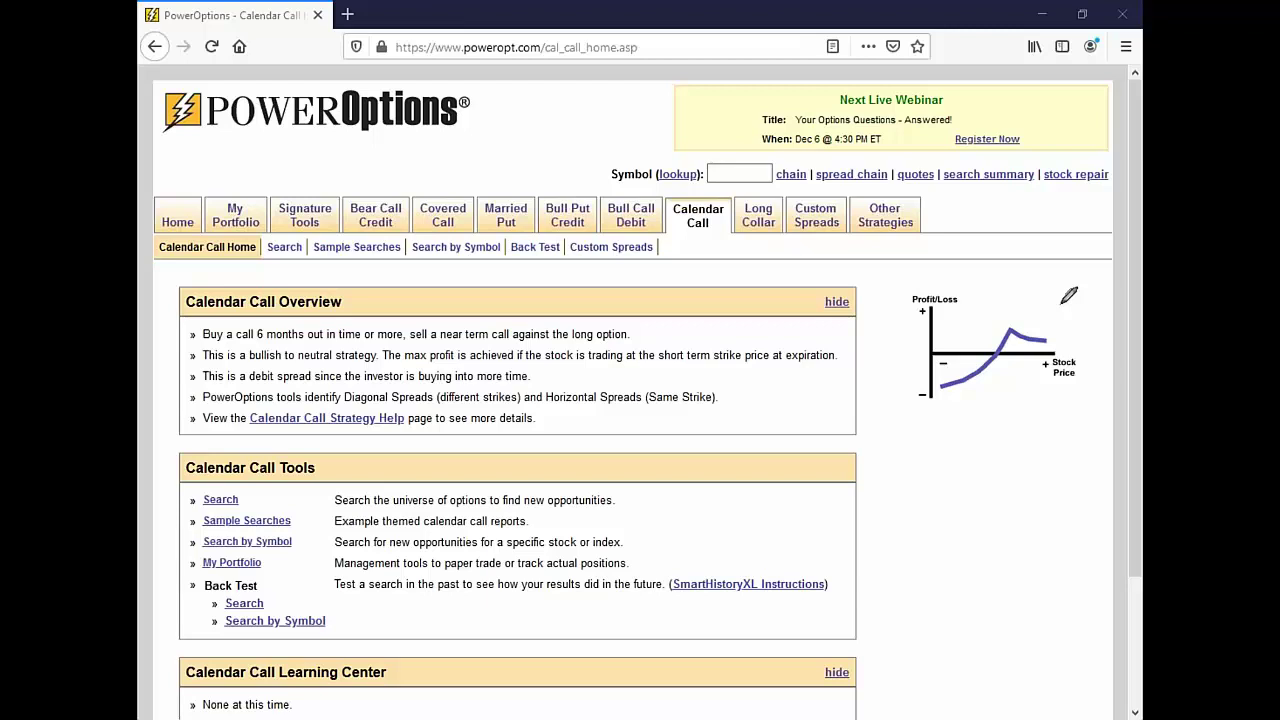
Open the calendar call search and load the saved settings "**Initial Values (Default search to get started)".
click(284, 247)
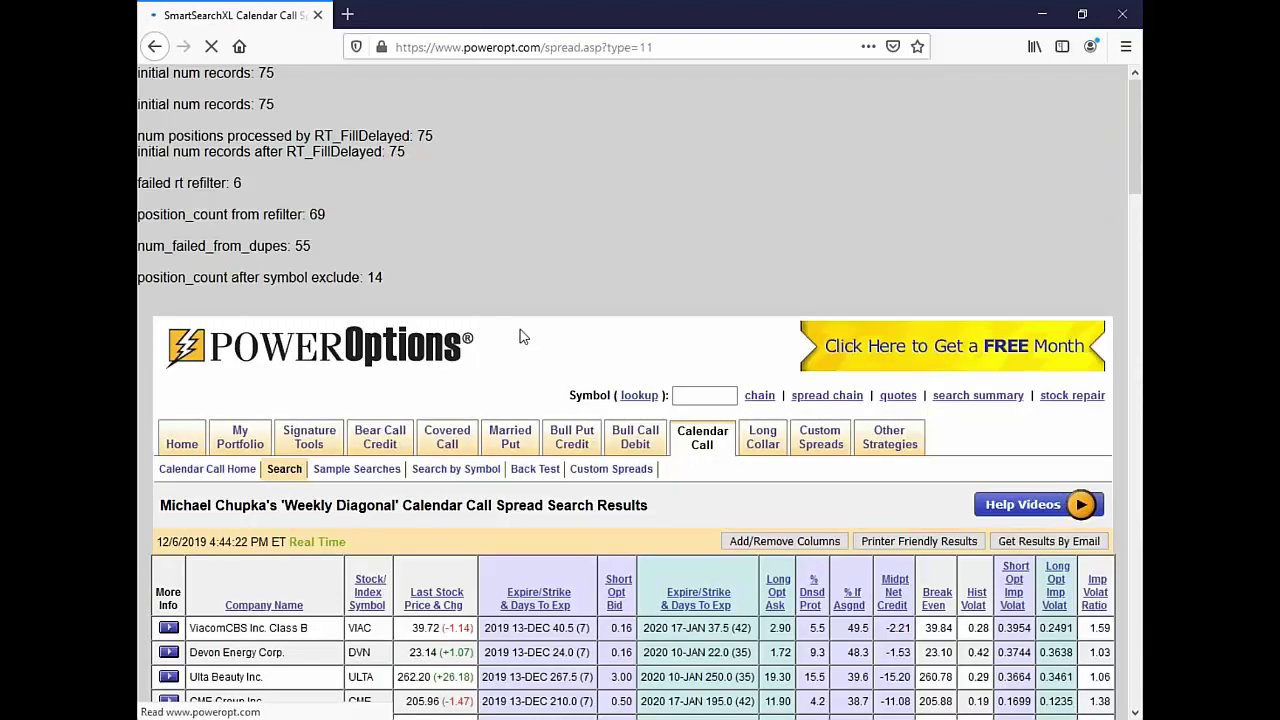
scroll(520, 340, down, 2)
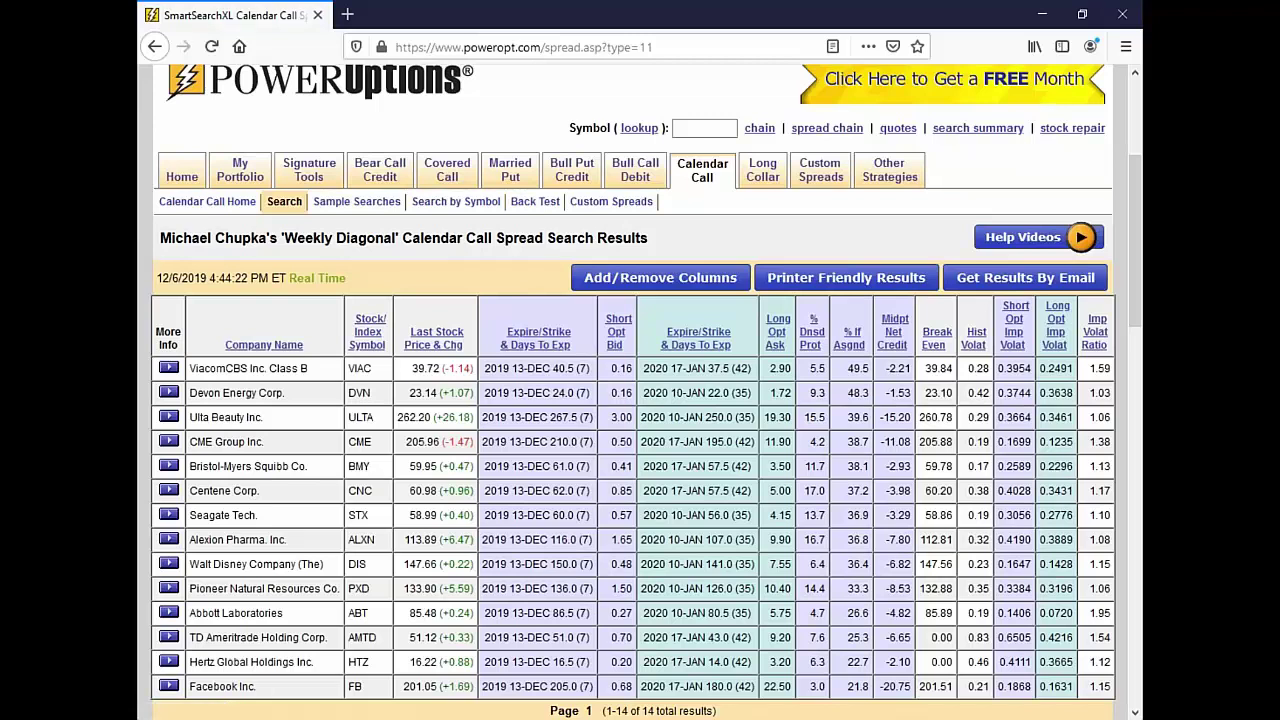
scroll(566, 418, down, 2)
scroll(382, 107, down, 1)
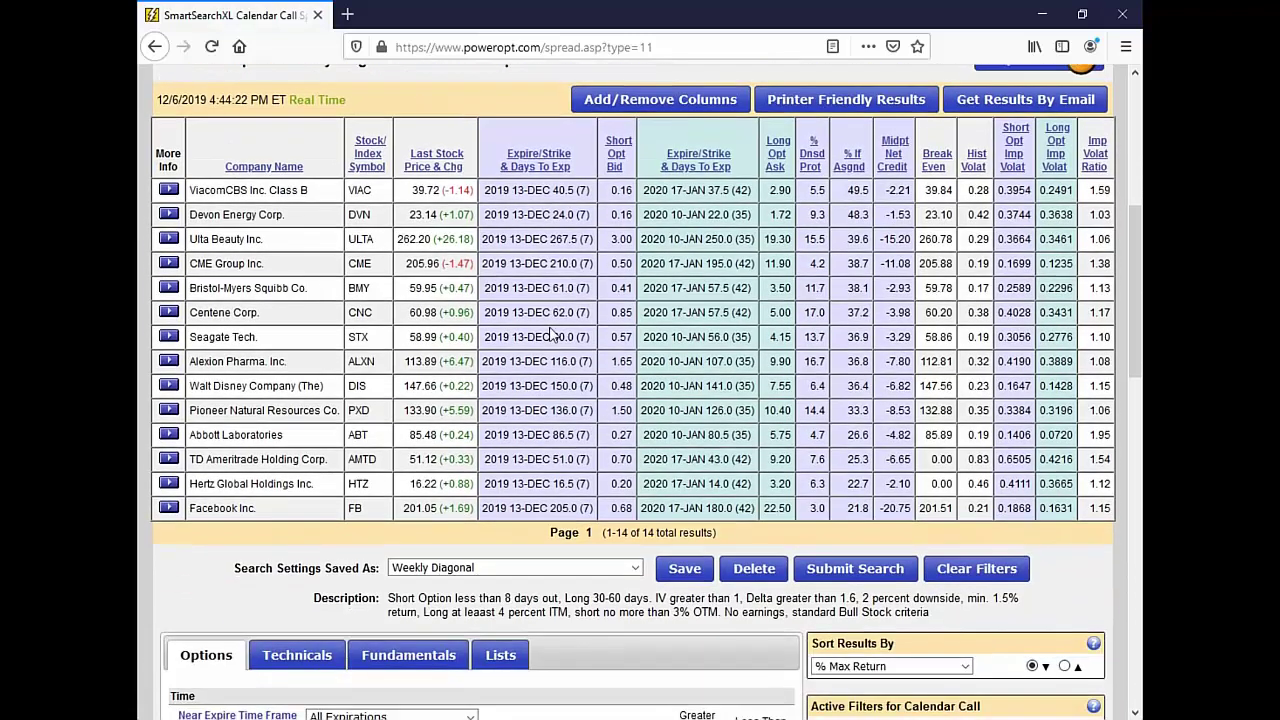
click(488, 567)
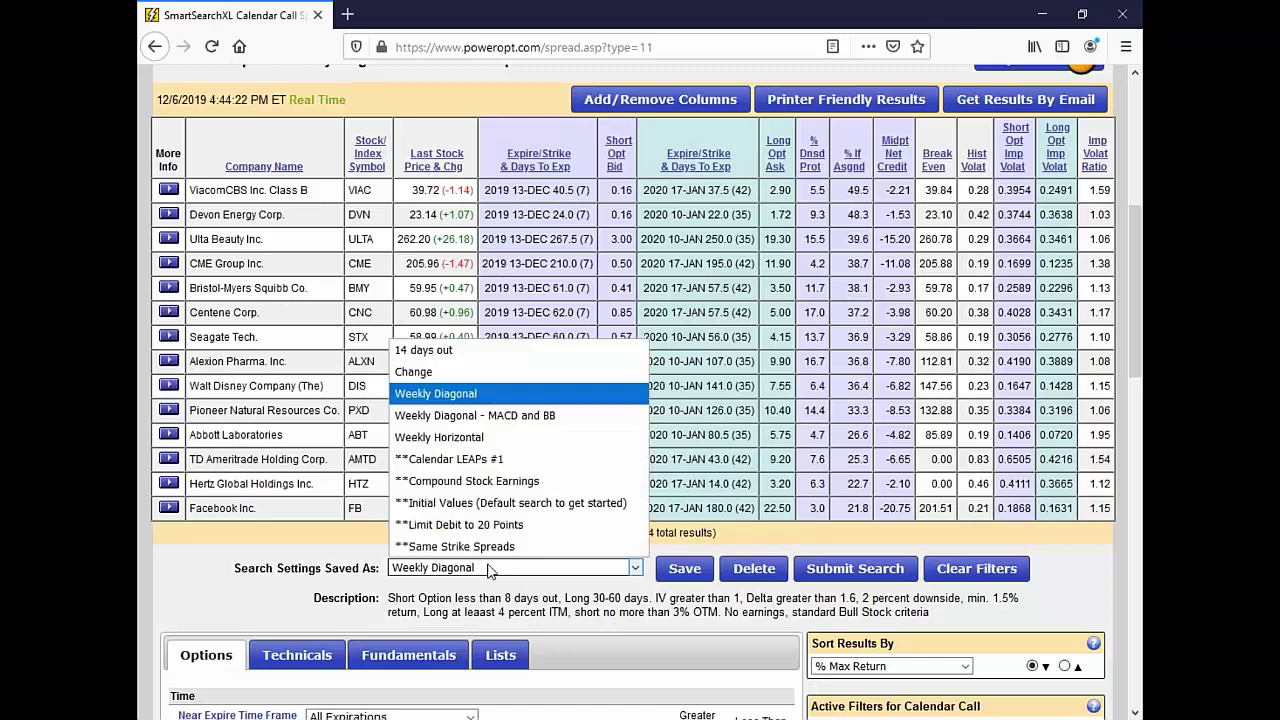
click(512, 505)
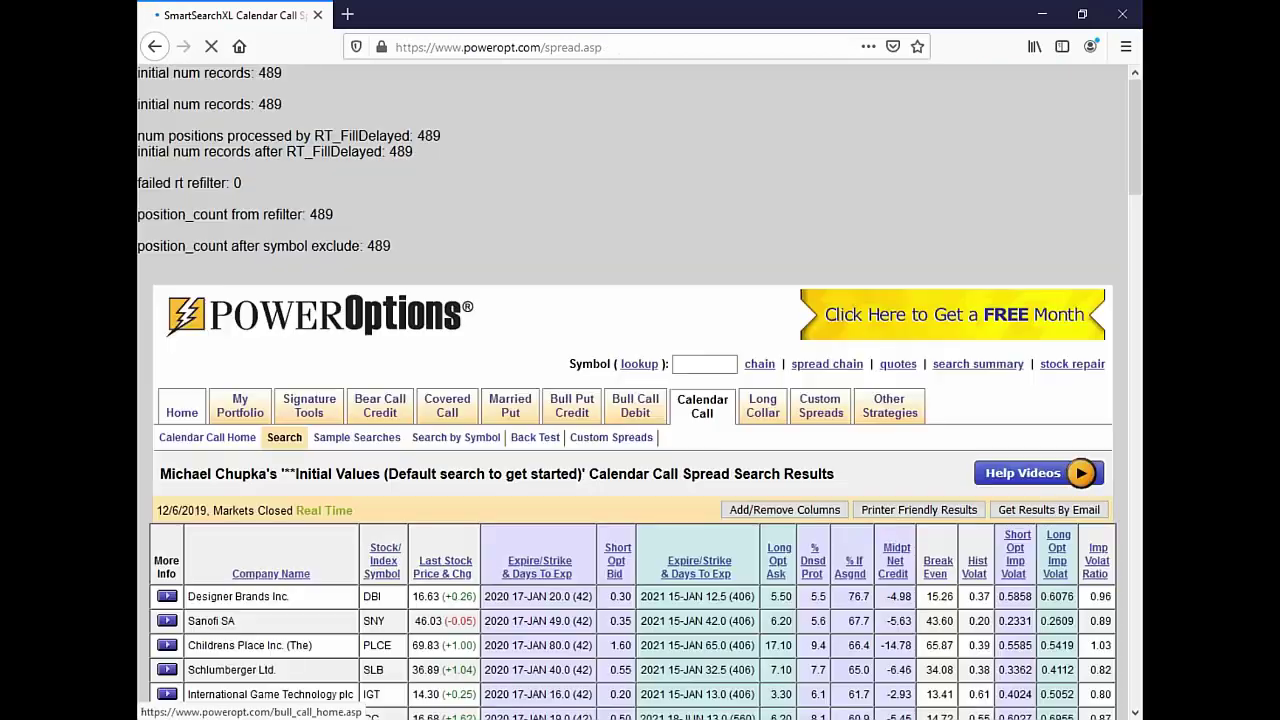
Examine the stock price and the short and long call expirations and strikes of the Designer Brands result.
scroll(640, 400, down, 2)
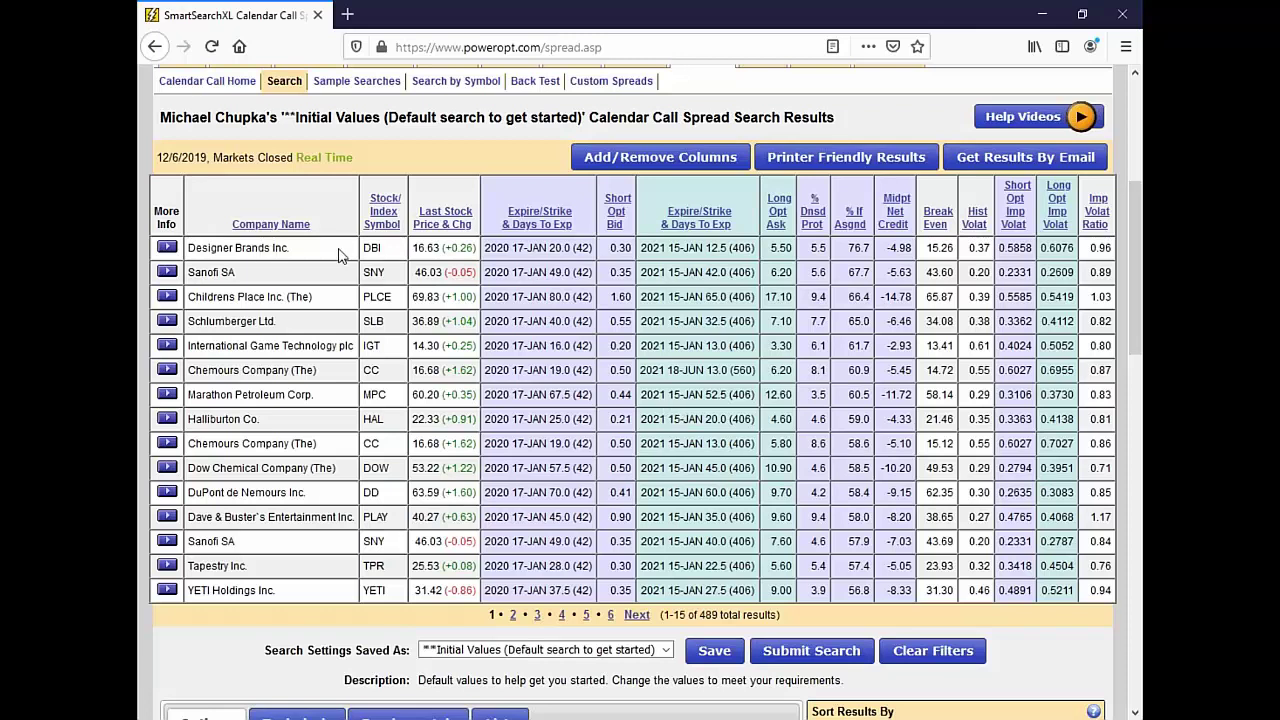
drag(365, 257, 441, 251)
click(414, 248)
drag(513, 250, 593, 250)
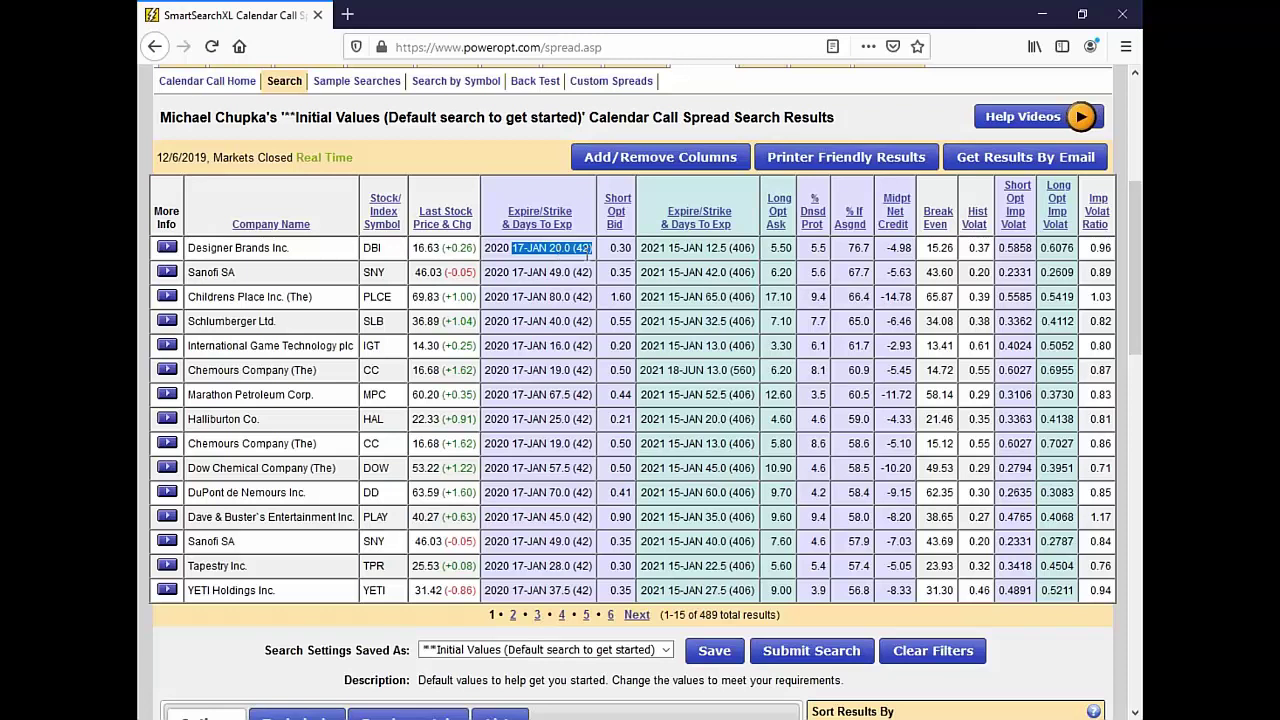
click(669, 252)
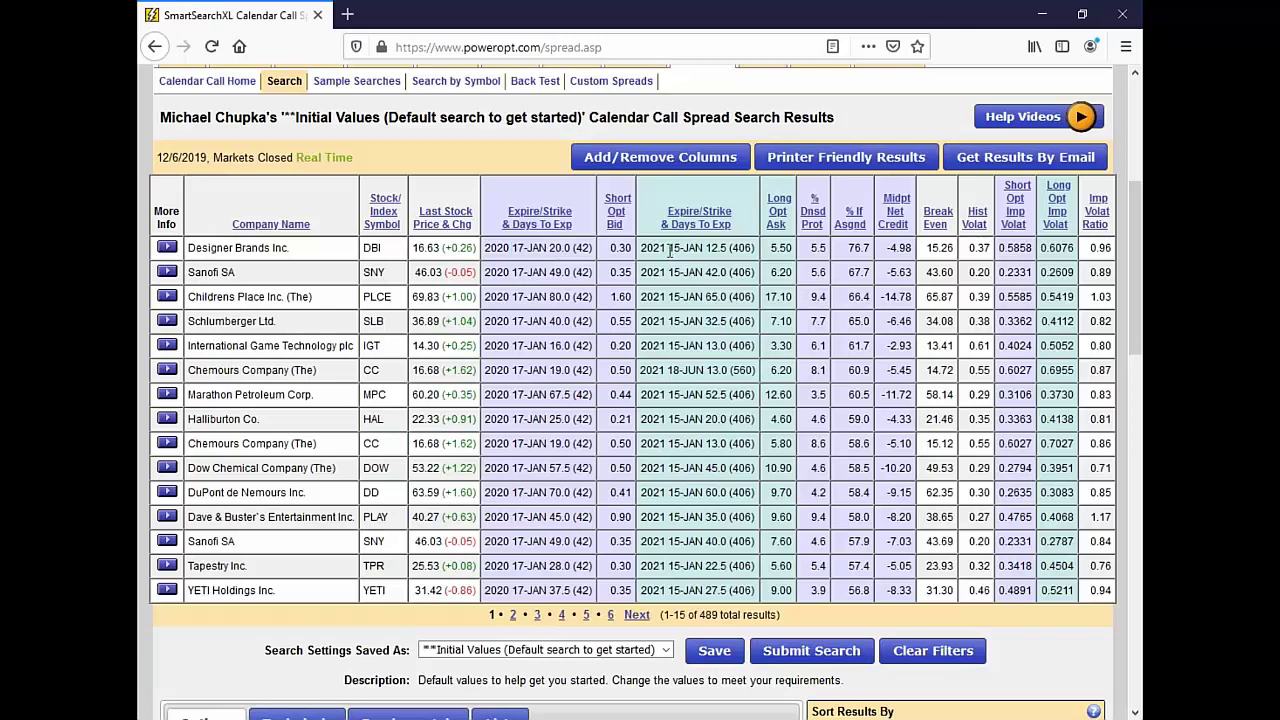
drag(640, 252, 766, 250)
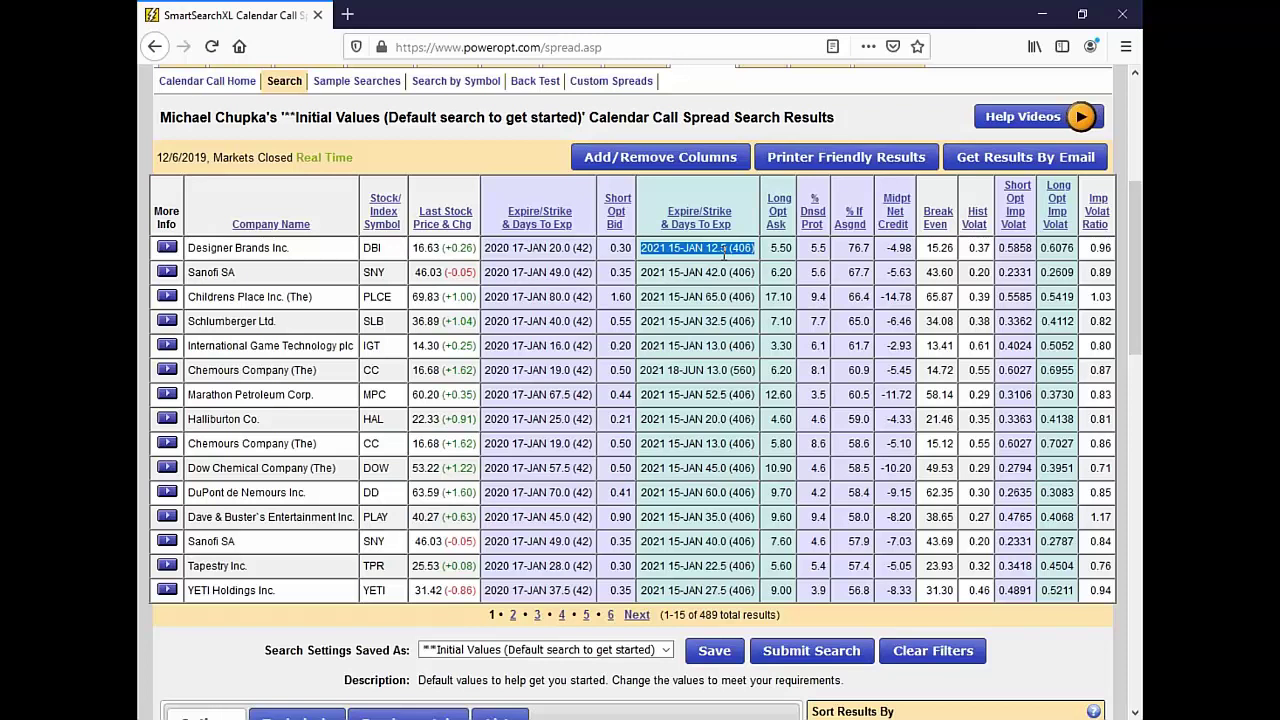
Compare the long option ask with the short option bid for Designer Brands, considering the long call's days to expiration.
double_click(779, 247)
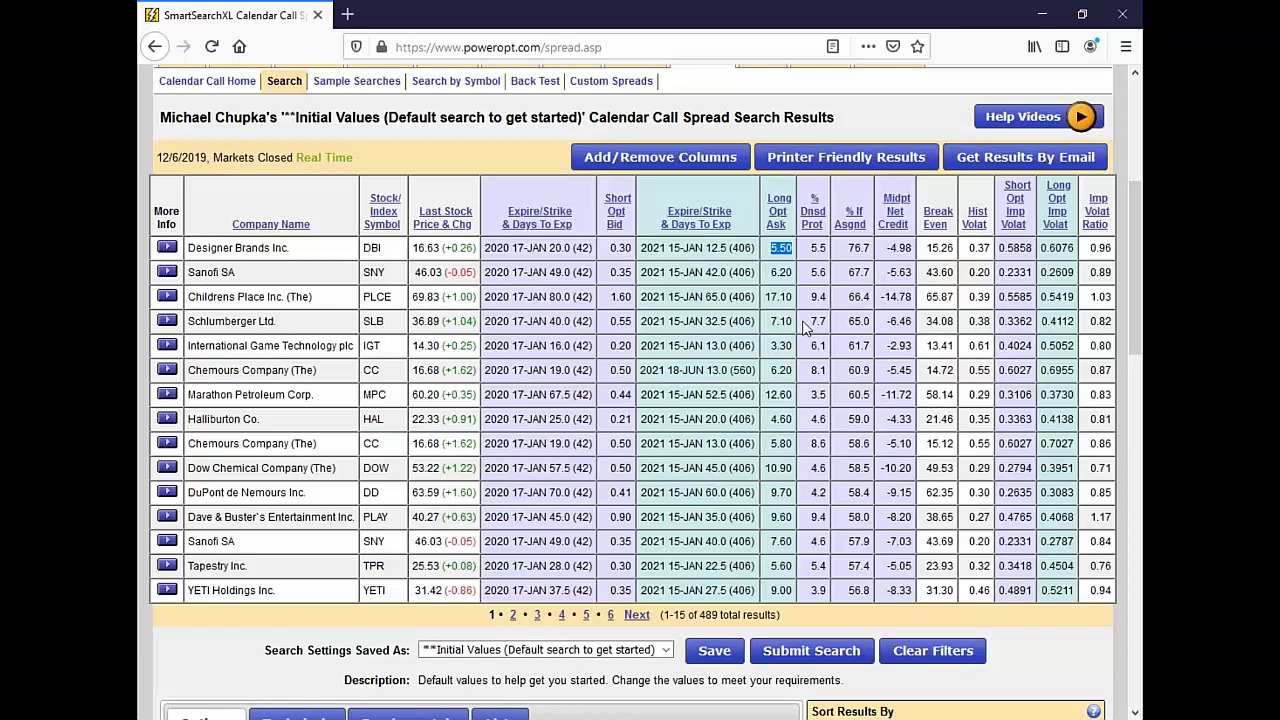
double_click(818, 249)
double_click(776, 249)
click(609, 253)
double_click(617, 249)
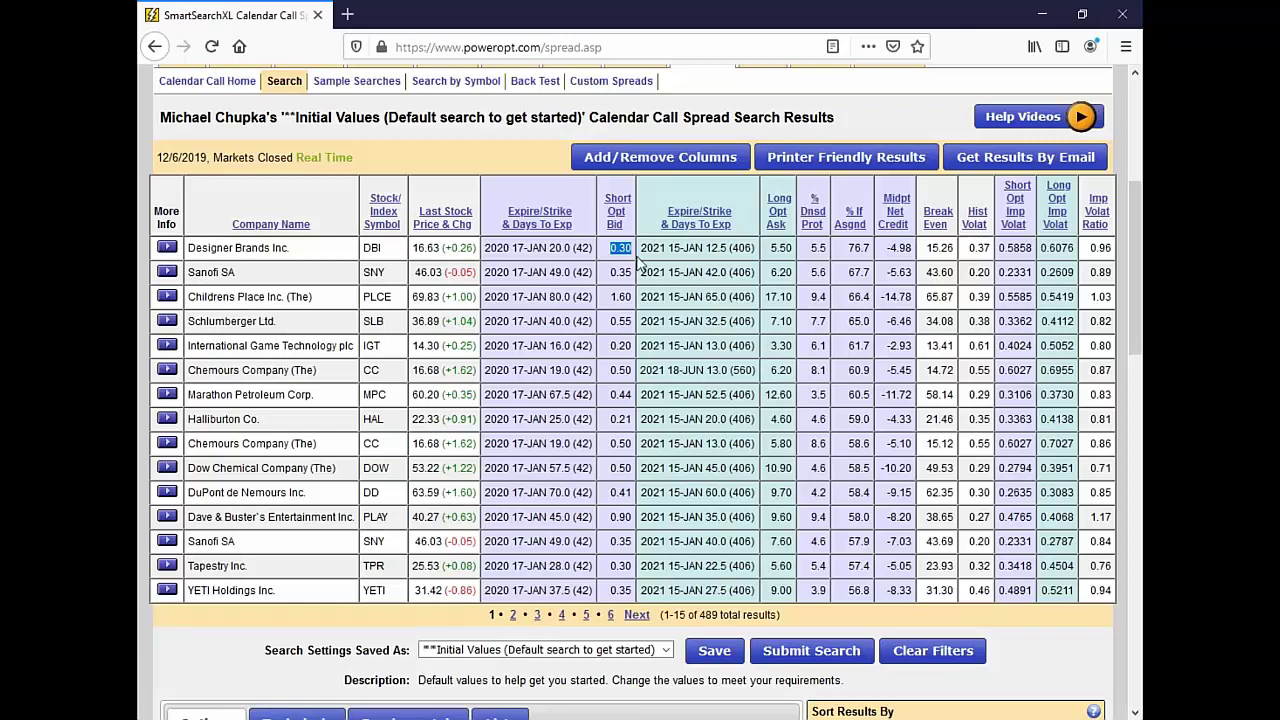
double_click(779, 249)
drag(729, 249, 755, 249)
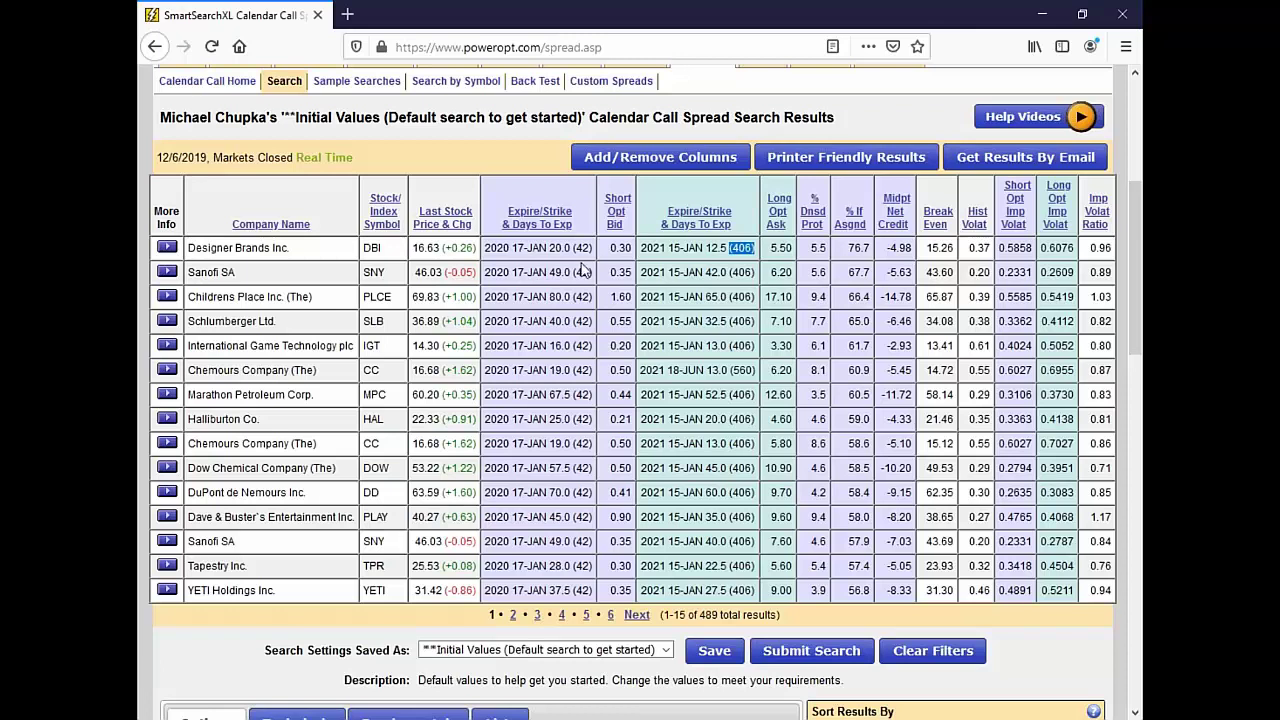
drag(604, 248, 638, 252)
click(769, 257)
drag(769, 258, 792, 256)
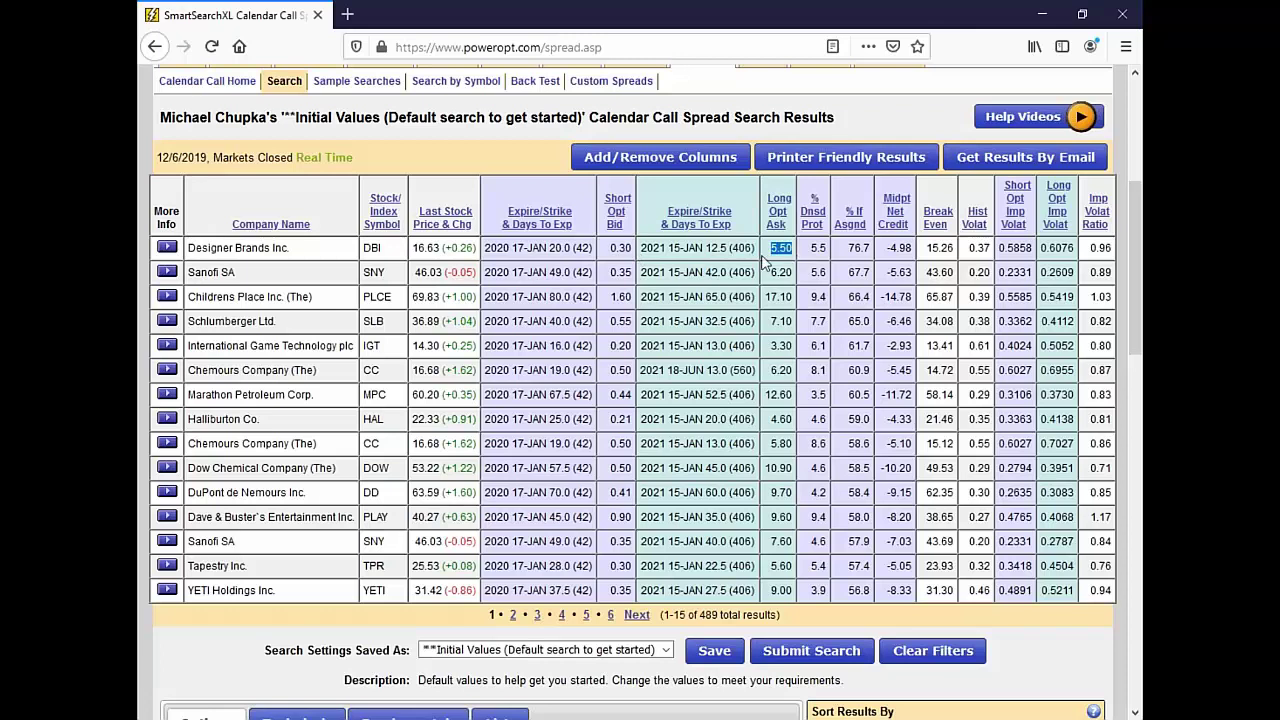
Review the Designer Brands short call's strike, days to expiration and bid against the cost of the long call.
drag(594, 249, 577, 249)
click(732, 268)
drag(608, 250, 632, 248)
drag(769, 248, 792, 249)
click(551, 252)
drag(551, 252, 631, 250)
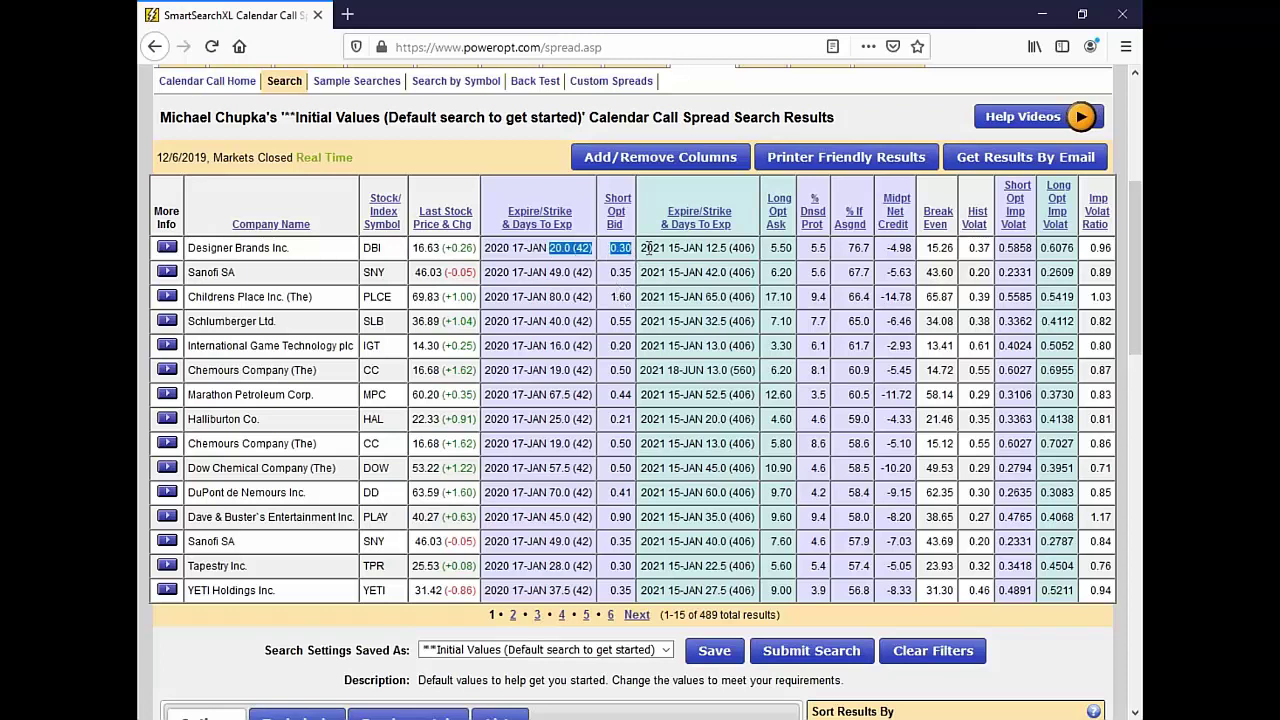
double_click(779, 248)
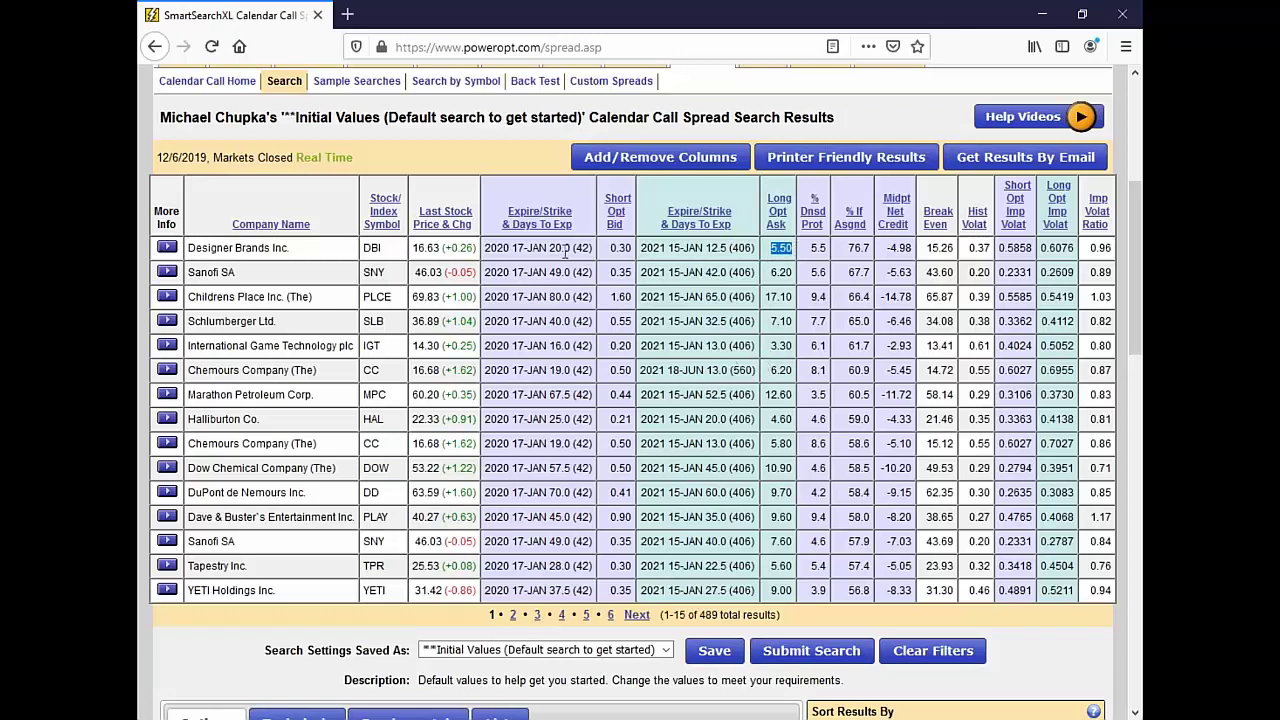
drag(548, 250, 604, 252)
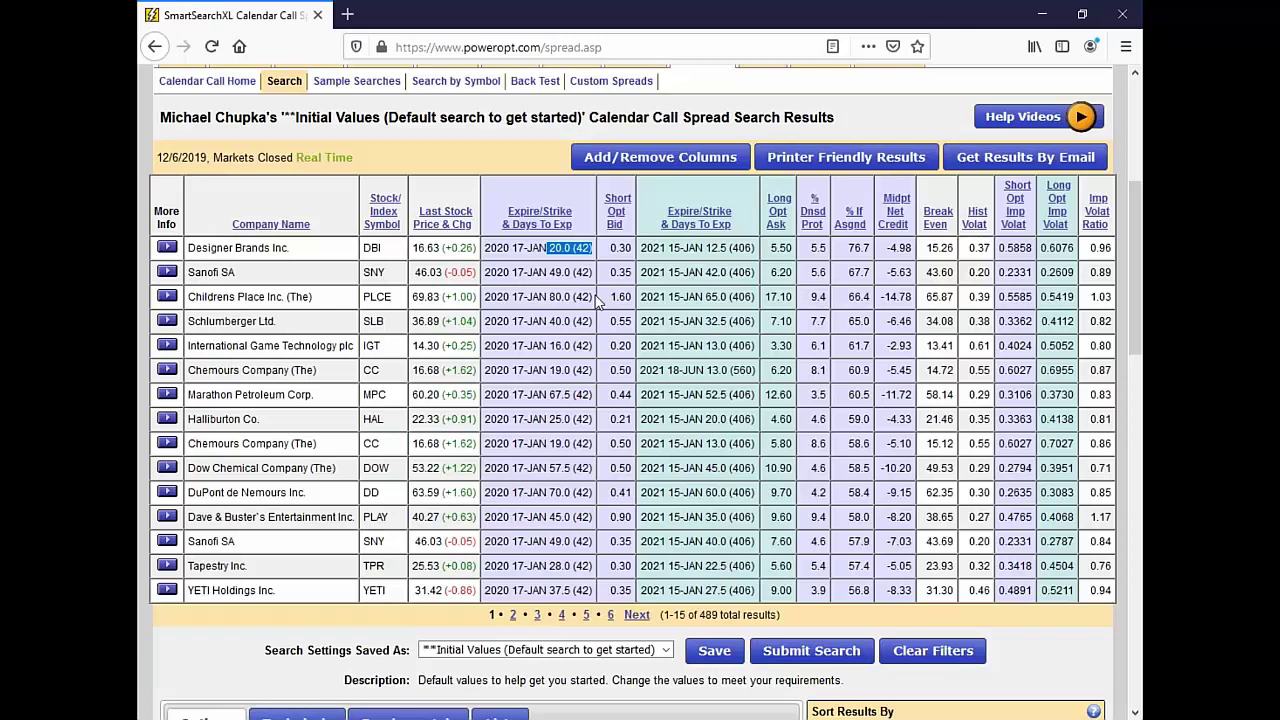
key(alt+Tab)
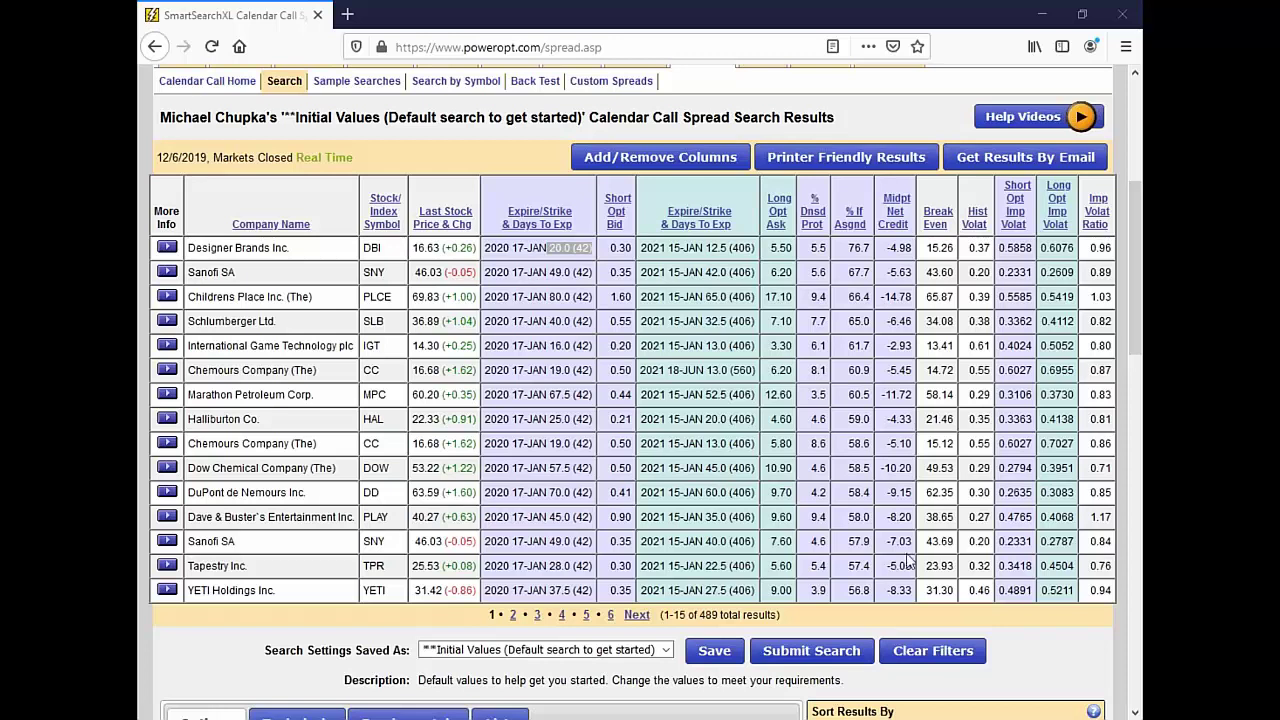
Set the upper limit of Near Days To Expiration to 30 in the search filters.
scroll(480, 480, down, 3)
scroll(480, 480, down, 3)
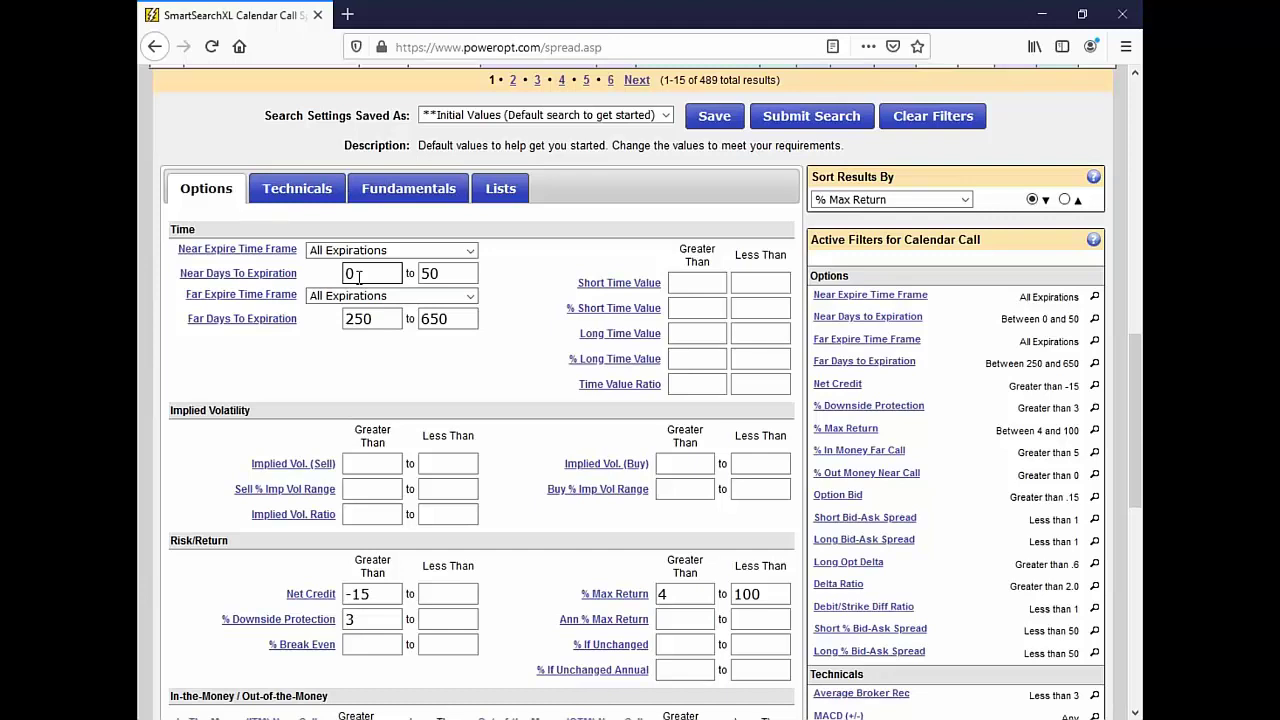
key(Tab)
click(448, 277)
key(BackSpace)
key(BackSpace)
text(30)
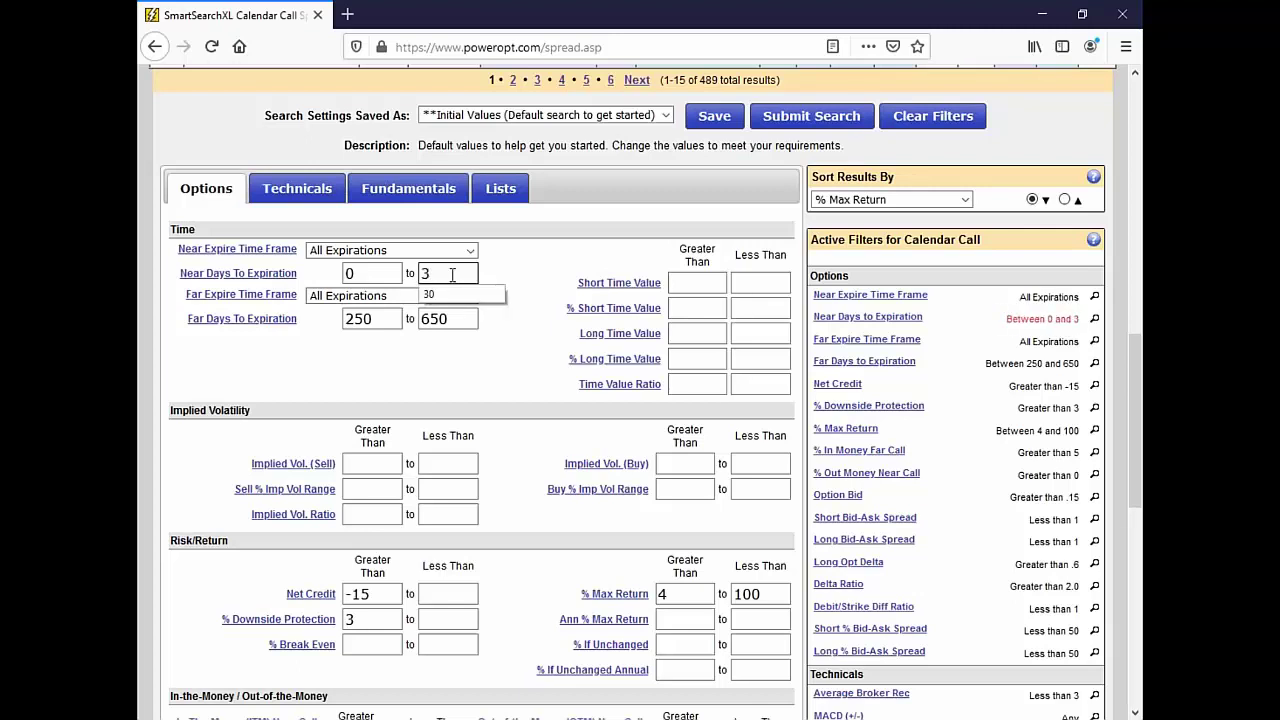
Look through the available choices for the near and far expire time frames.
click(469, 252)
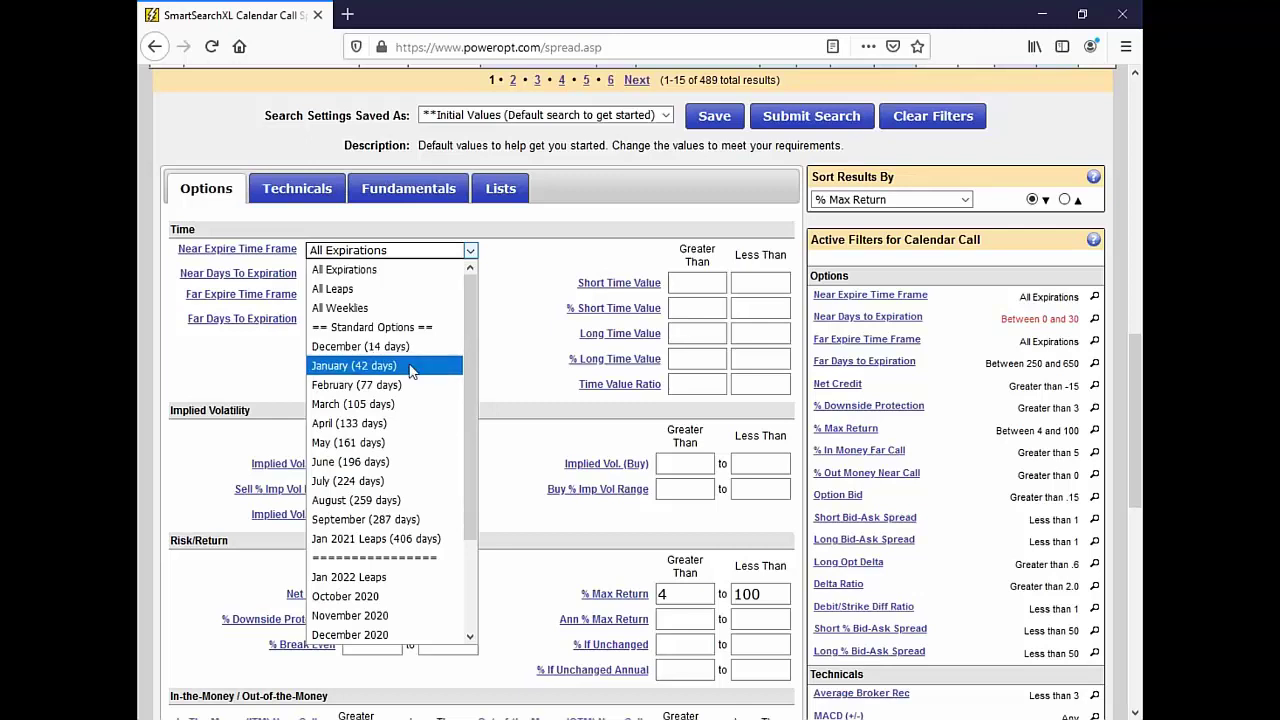
click(516, 326)
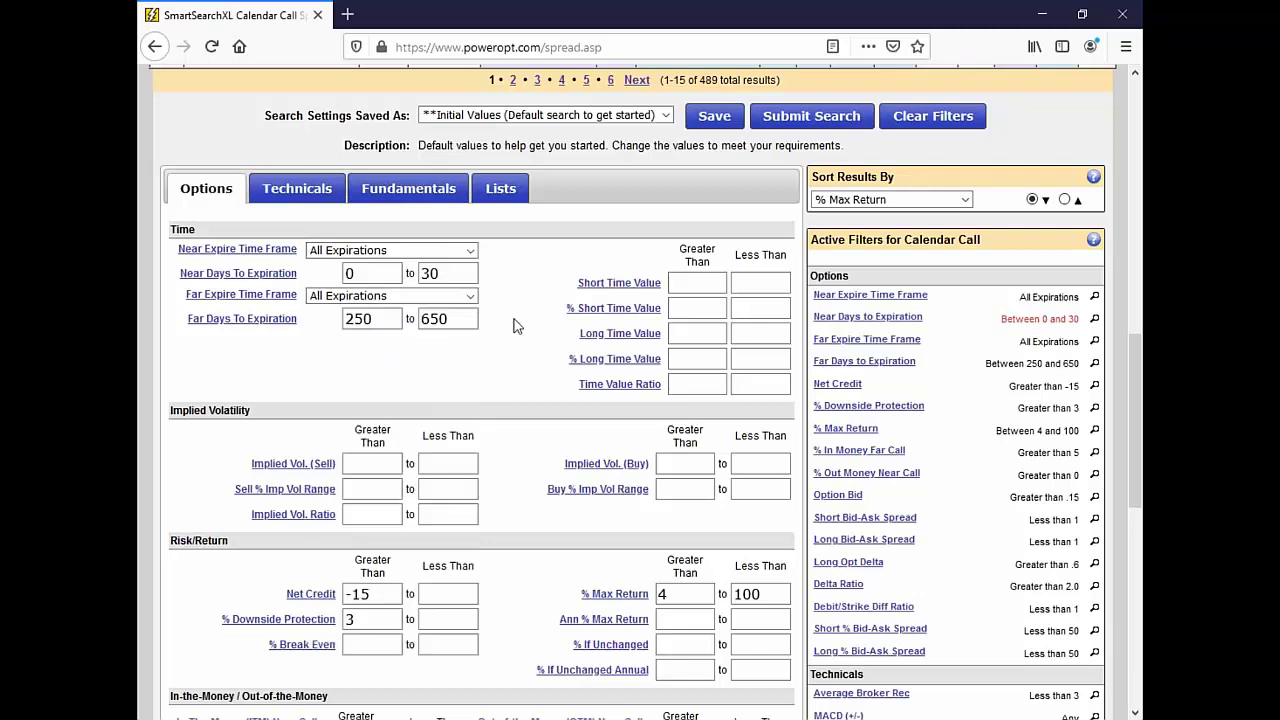
click(421, 295)
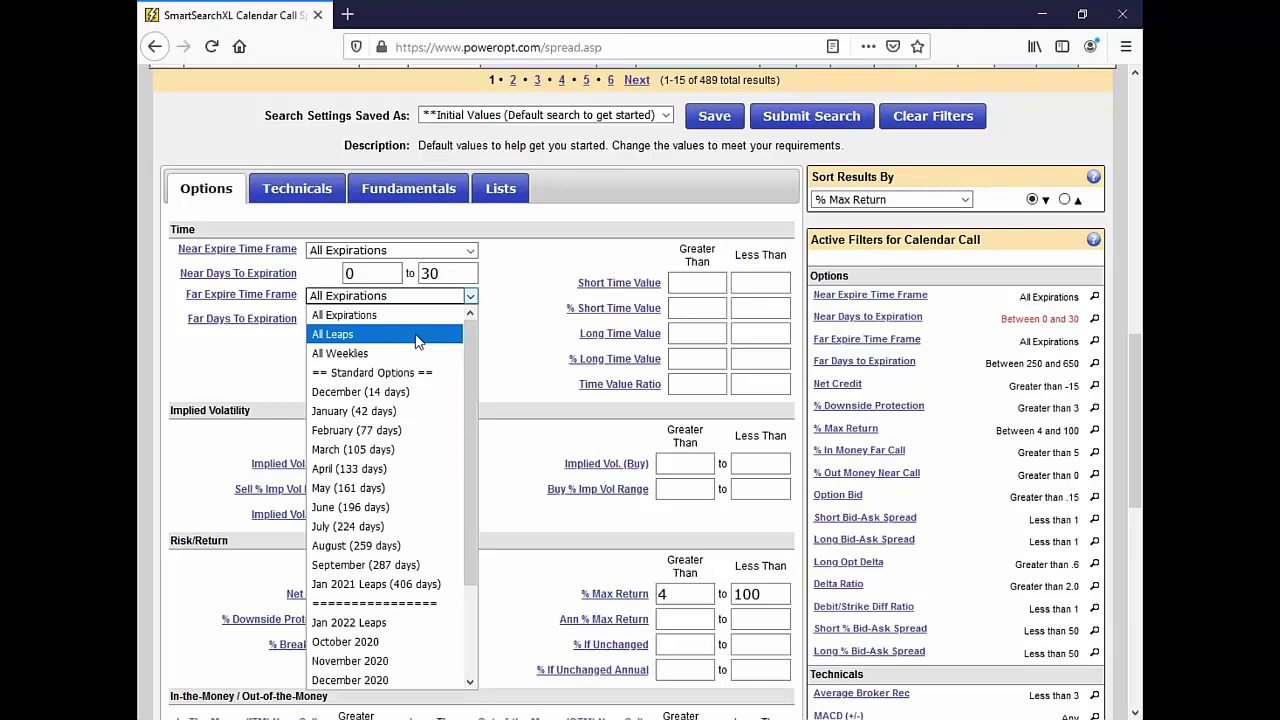
click(518, 300)
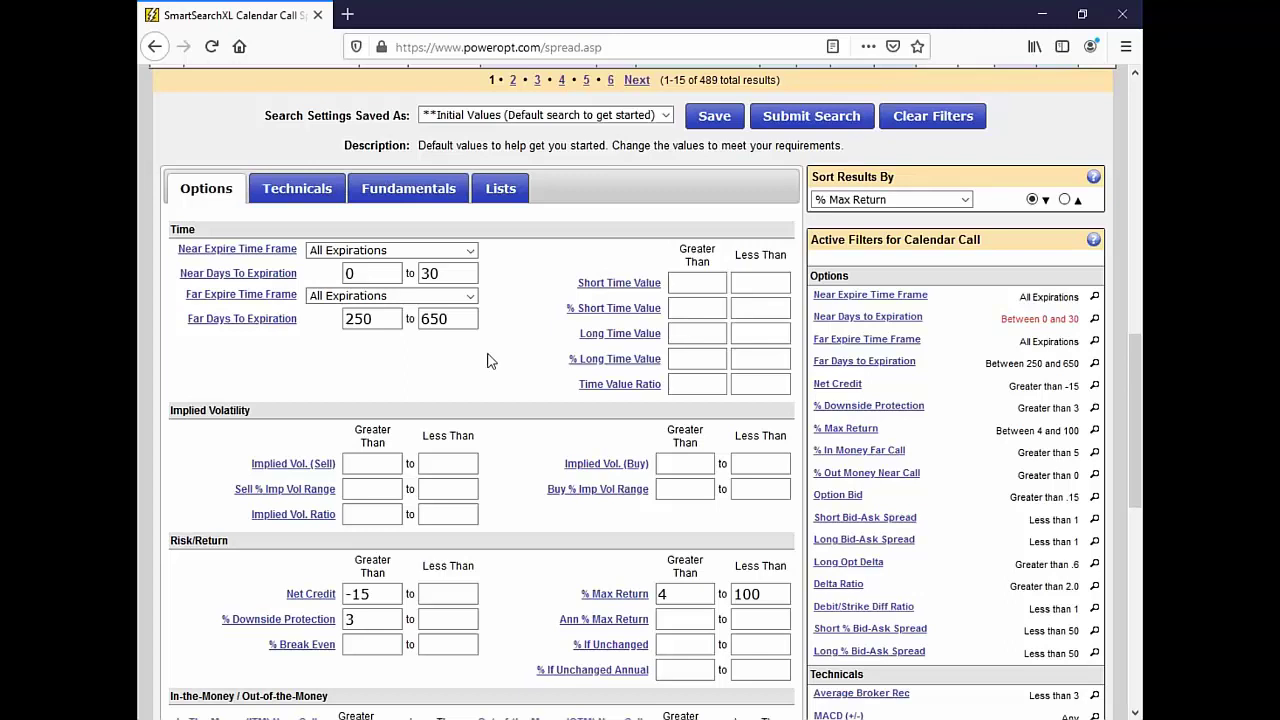
Check the definition of Net Credit and set its Greater Than filter to -30 in the Risk/Return section.
scroll(492, 358, down, 5)
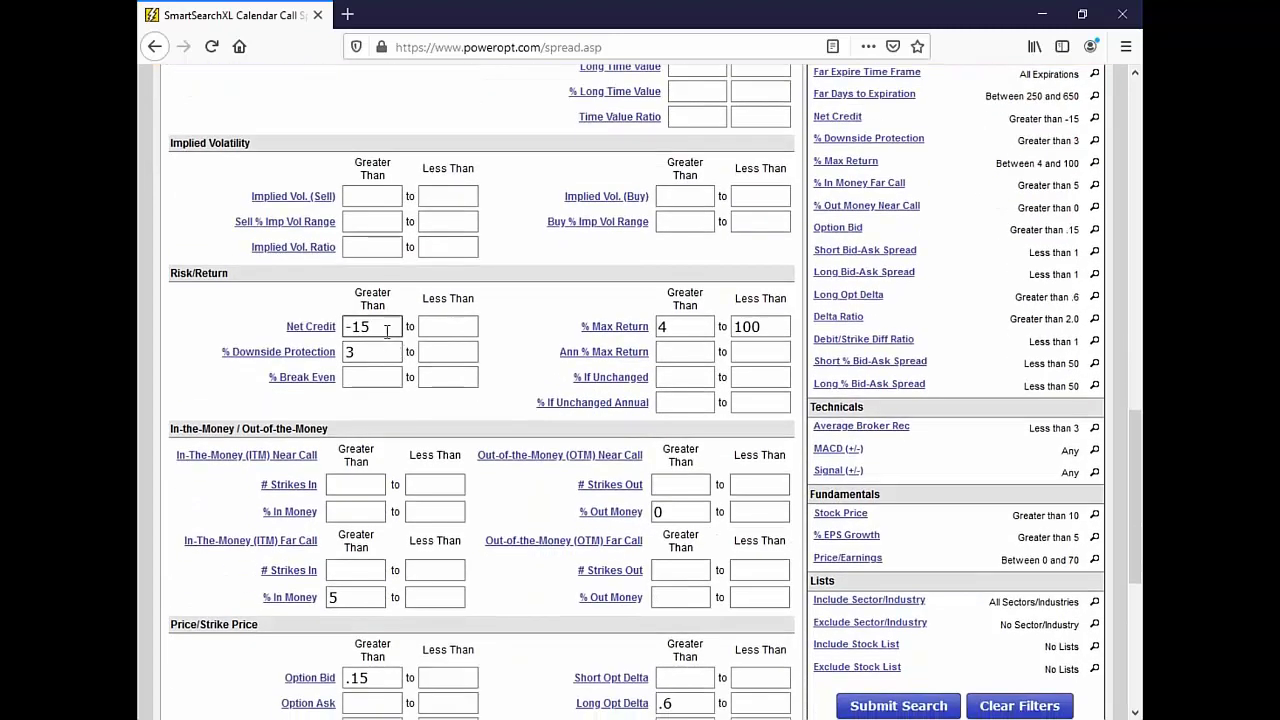
triple_click(386, 332)
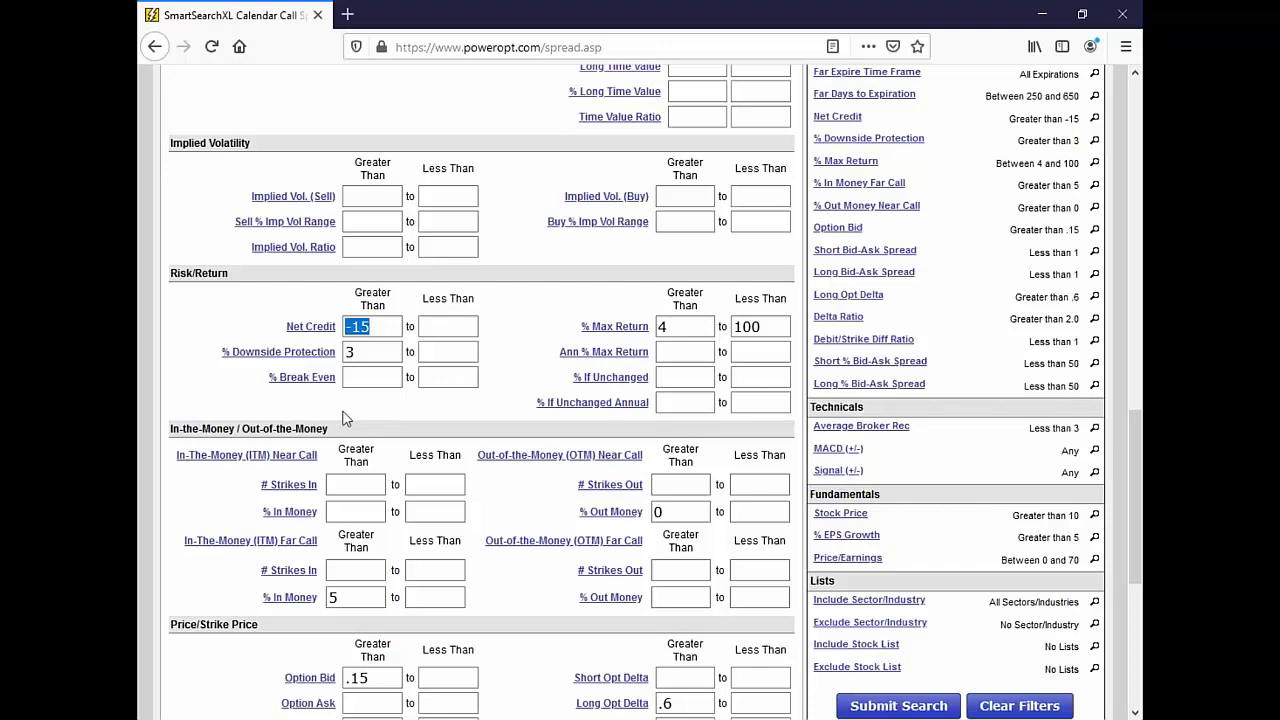
click(366, 327)
double_click(366, 327)
mouse_move(330, 327)
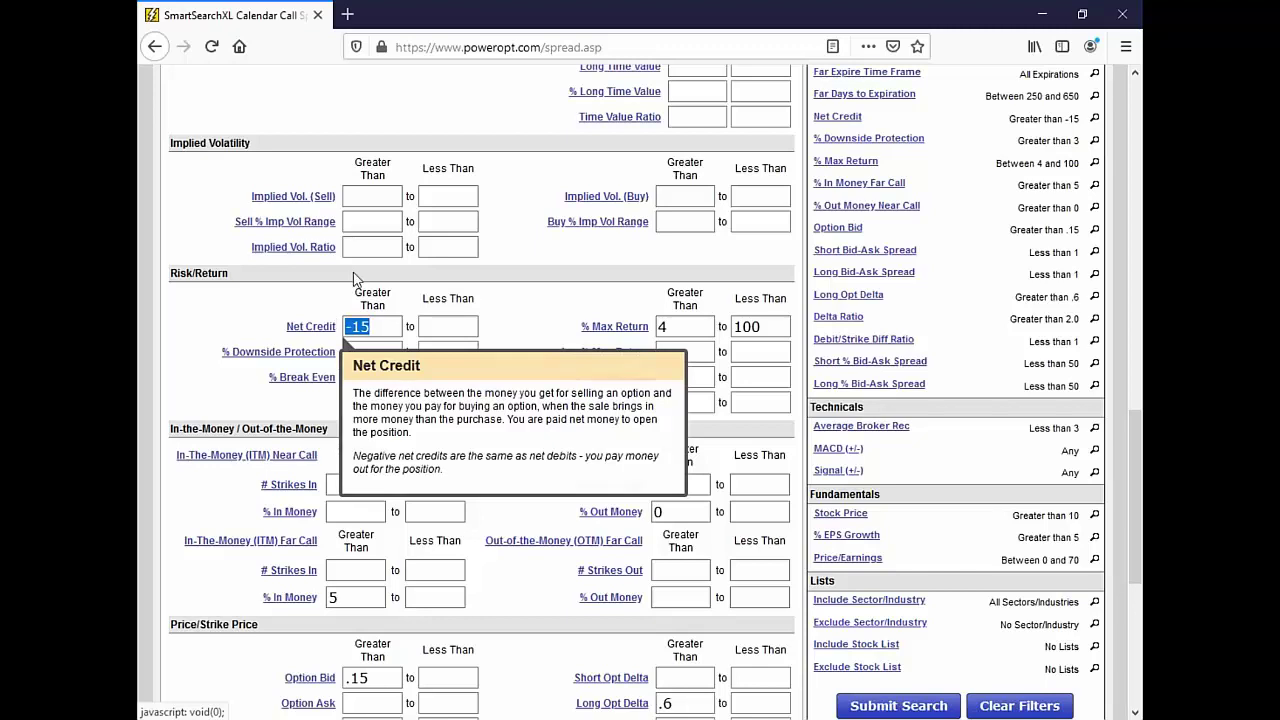
text(-30)
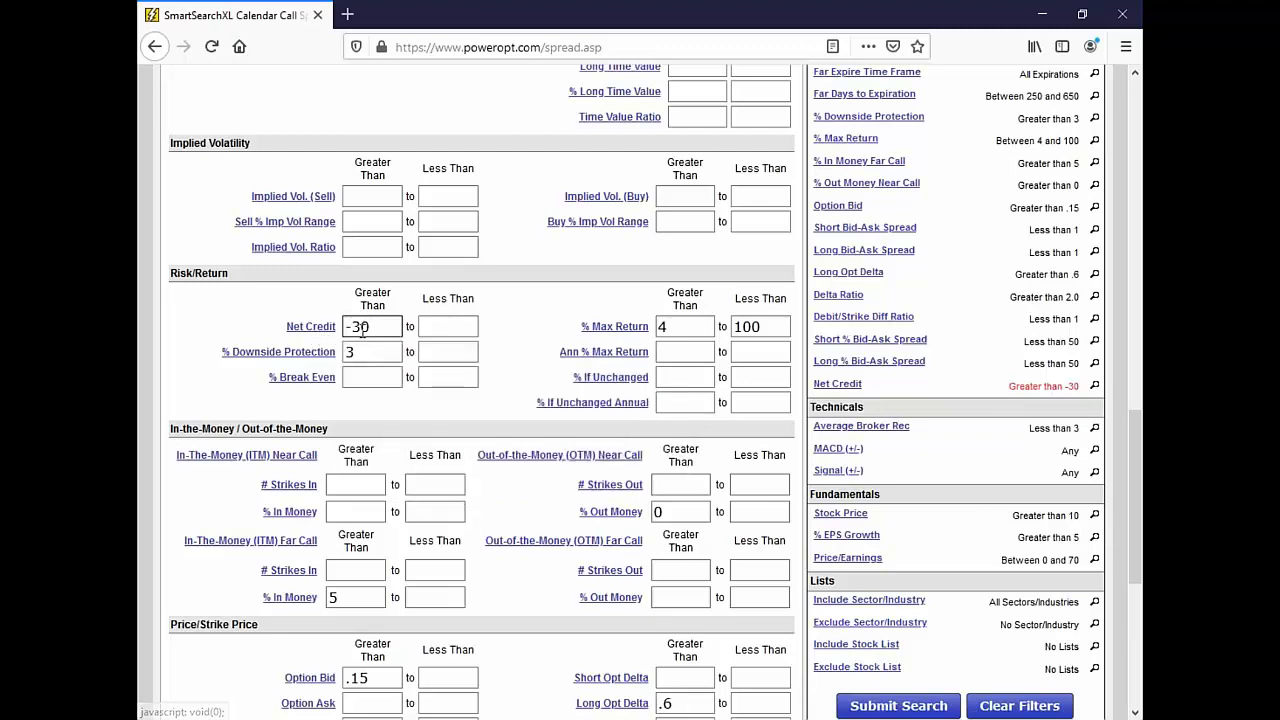
click(450, 356)
Set the % Downside Protection filter to greater than 5.
scroll(450, 358, down, 2)
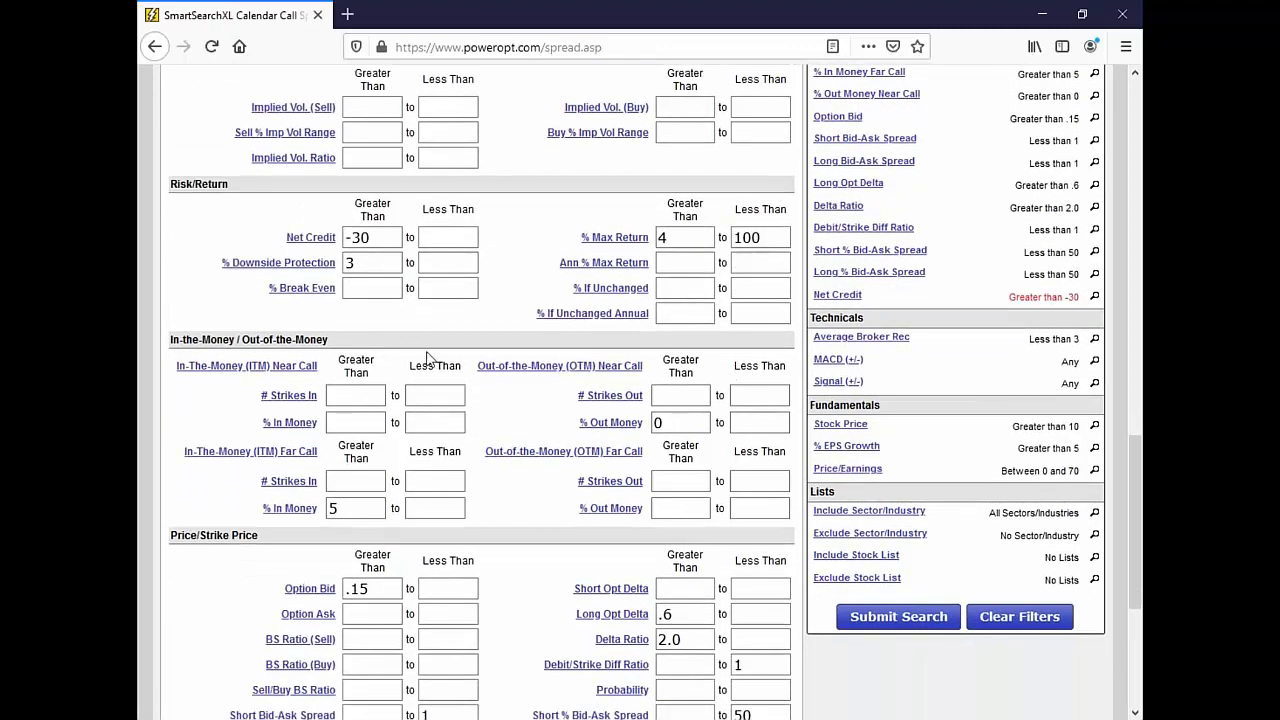
click(372, 262)
text(3)
key(BackSpace)
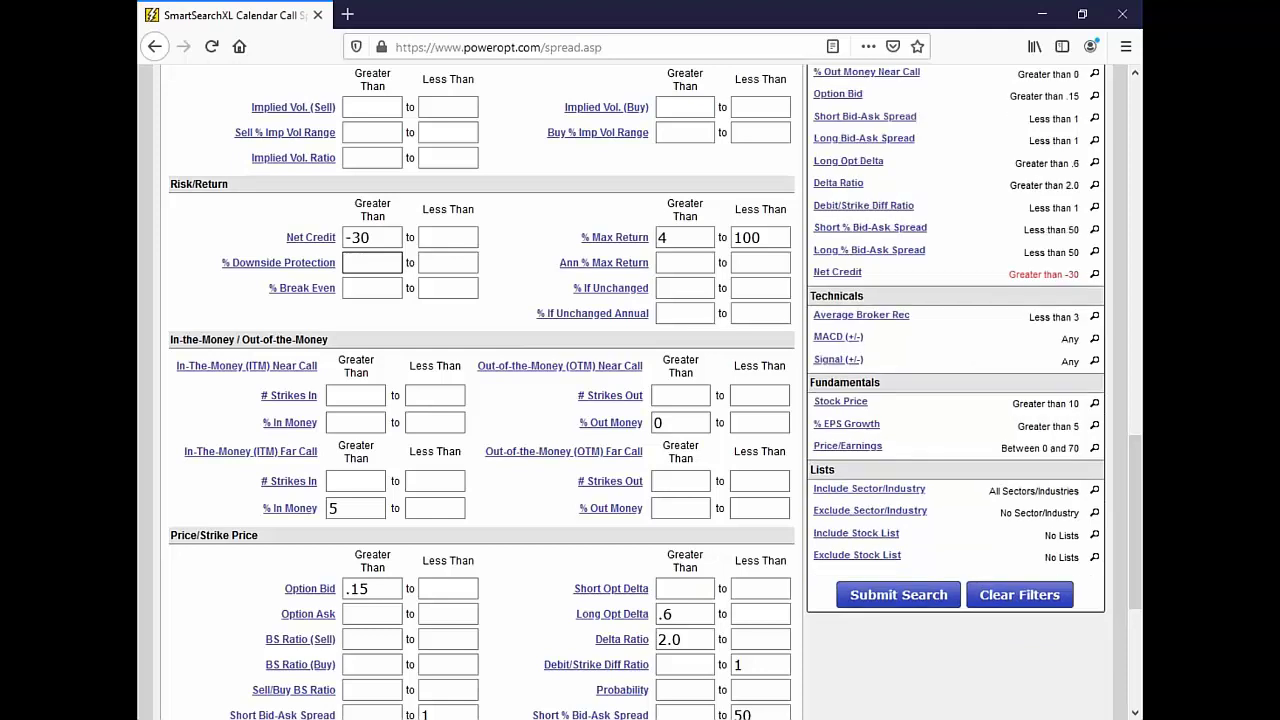
text(5)
Check the % Out Money definition and set the out-of-the-money near call filter to greater than 2 percent.
scroll(368, 289, down, 2)
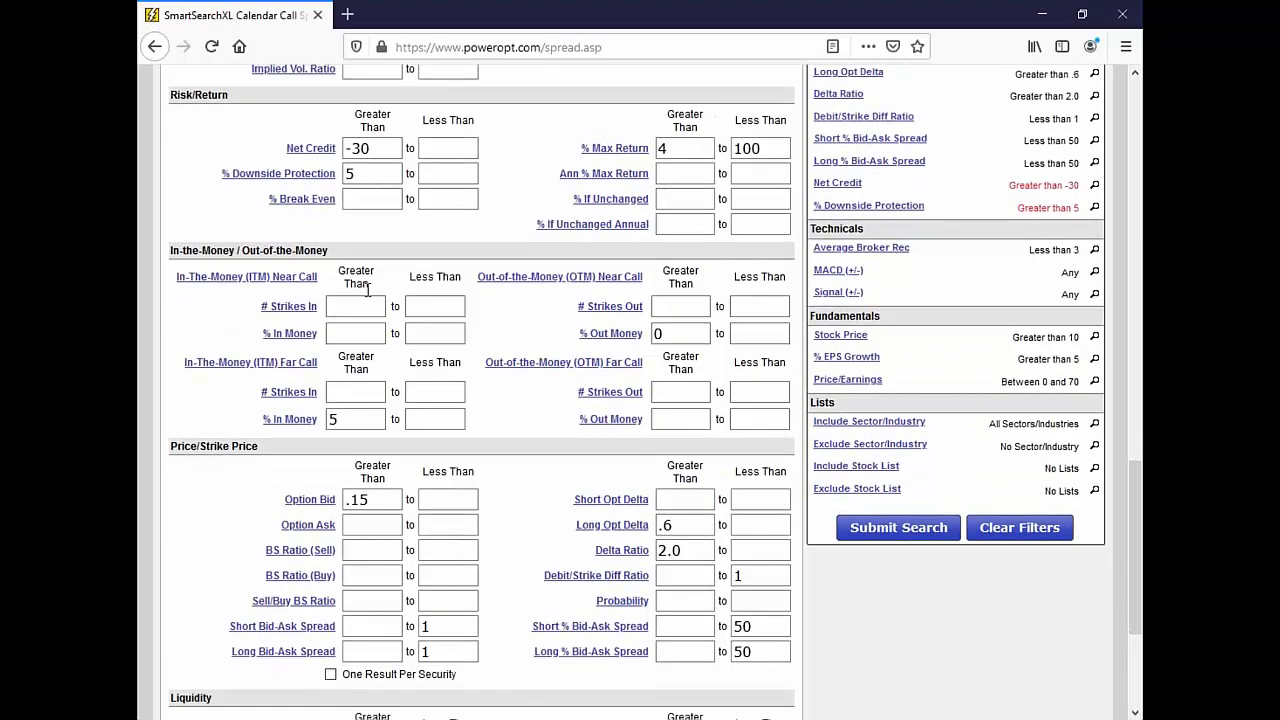
double_click(658, 333)
click(621, 337)
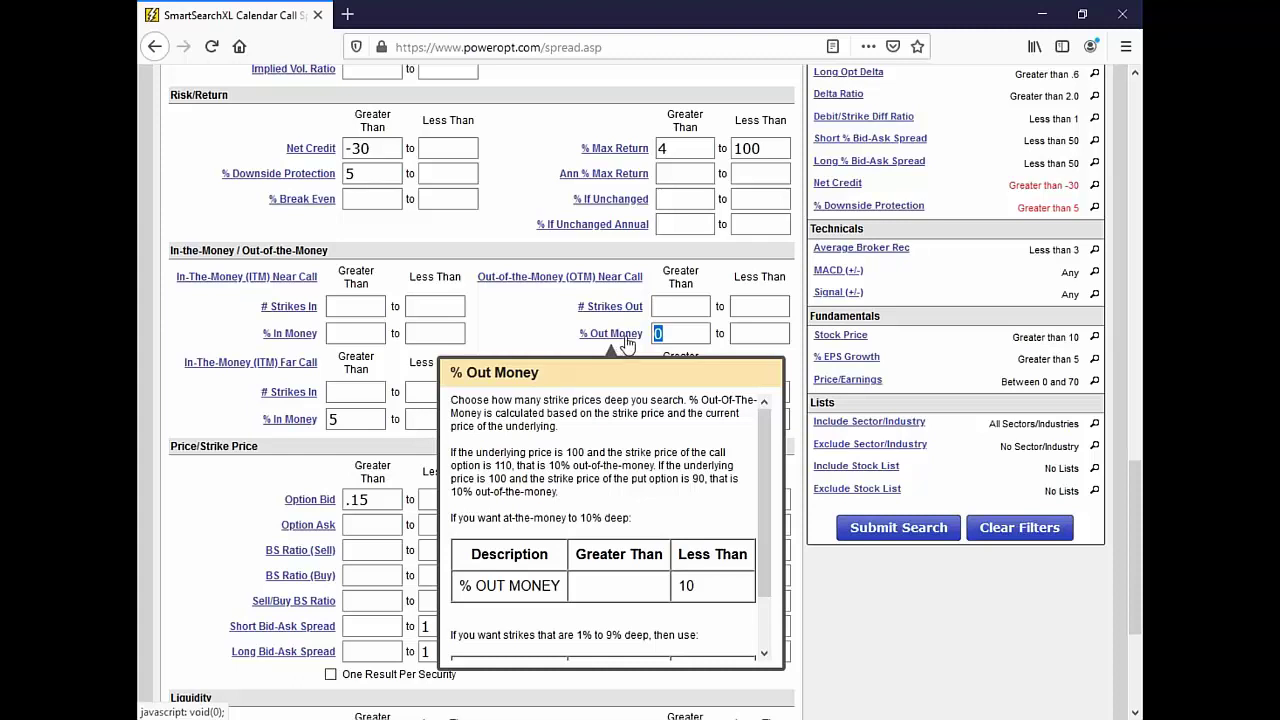
click(658, 333)
text(2)
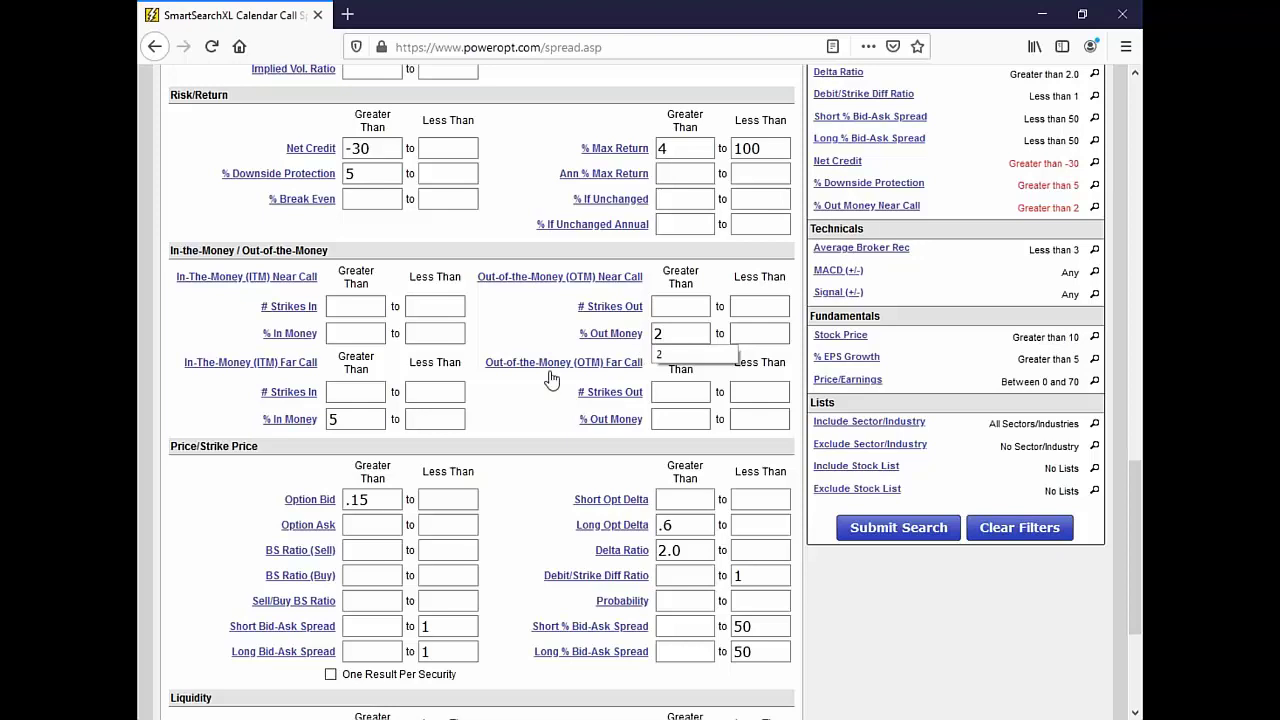
Set the Long Opt Delta filter to greater than .8 in the Price/Strike Price section.
click(365, 419)
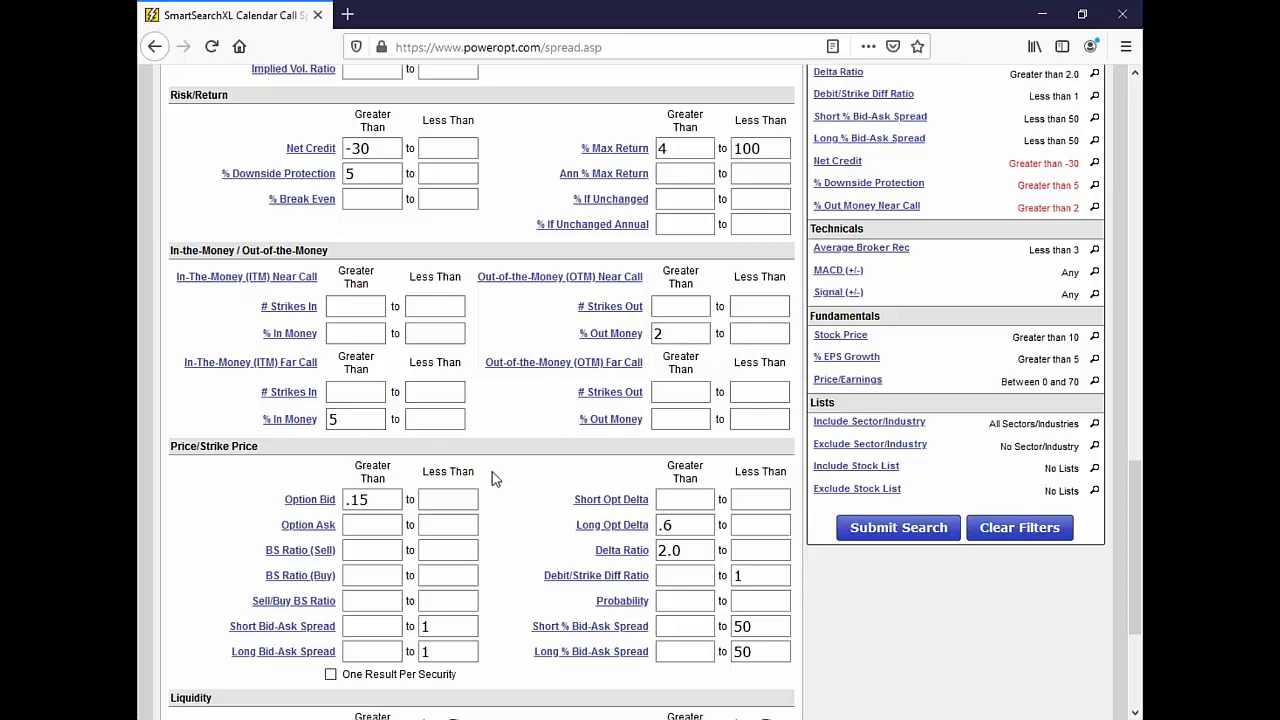
scroll(492, 479, down, 2)
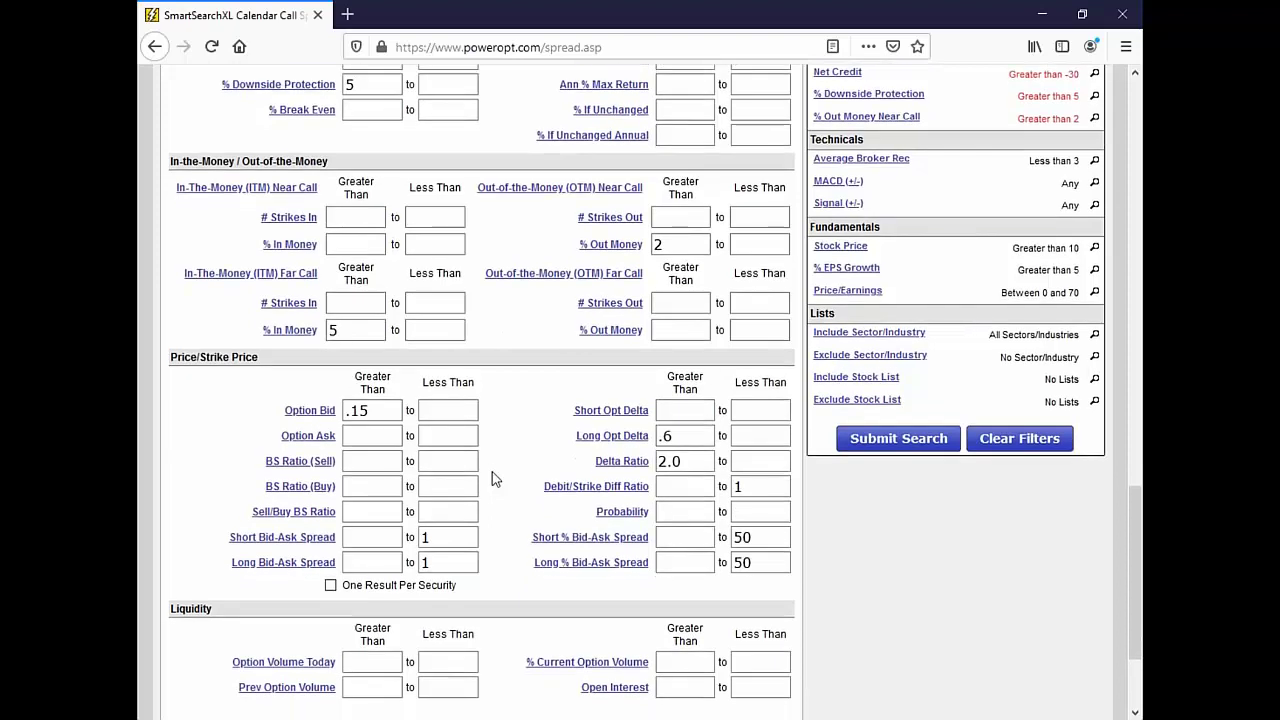
drag(680, 436, 640, 440)
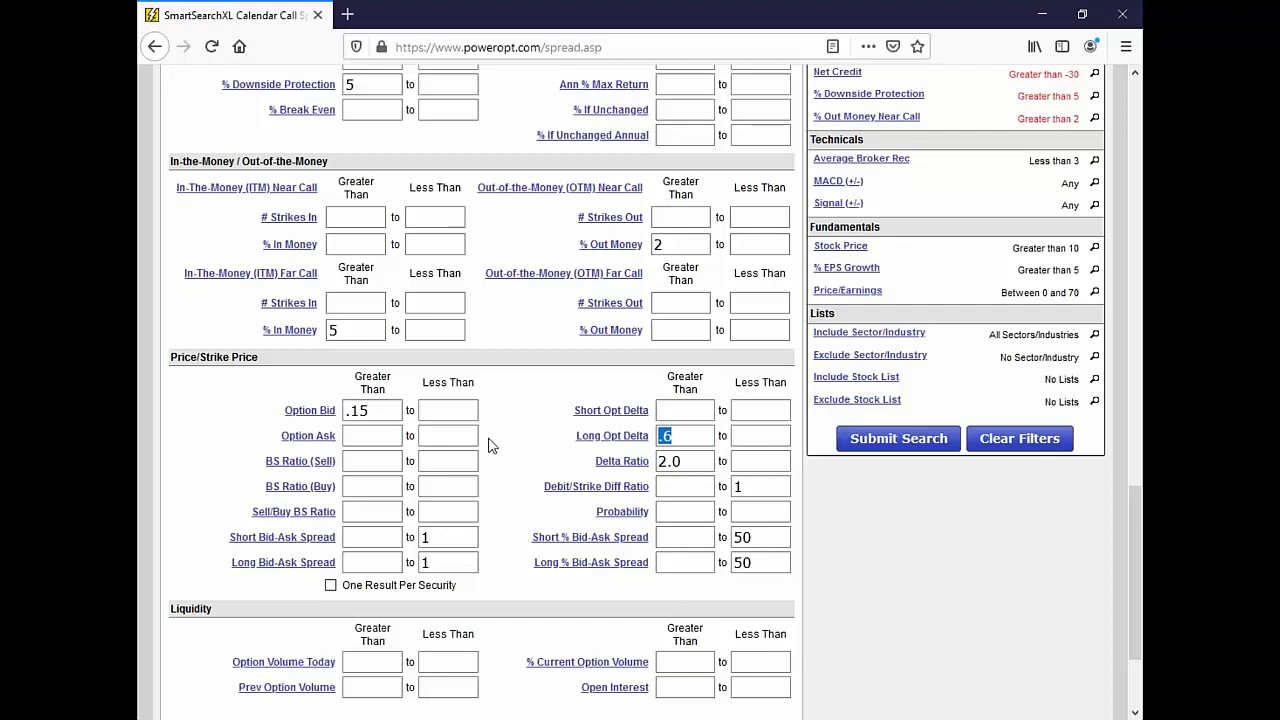
click(672, 437)
key(BackSpace)
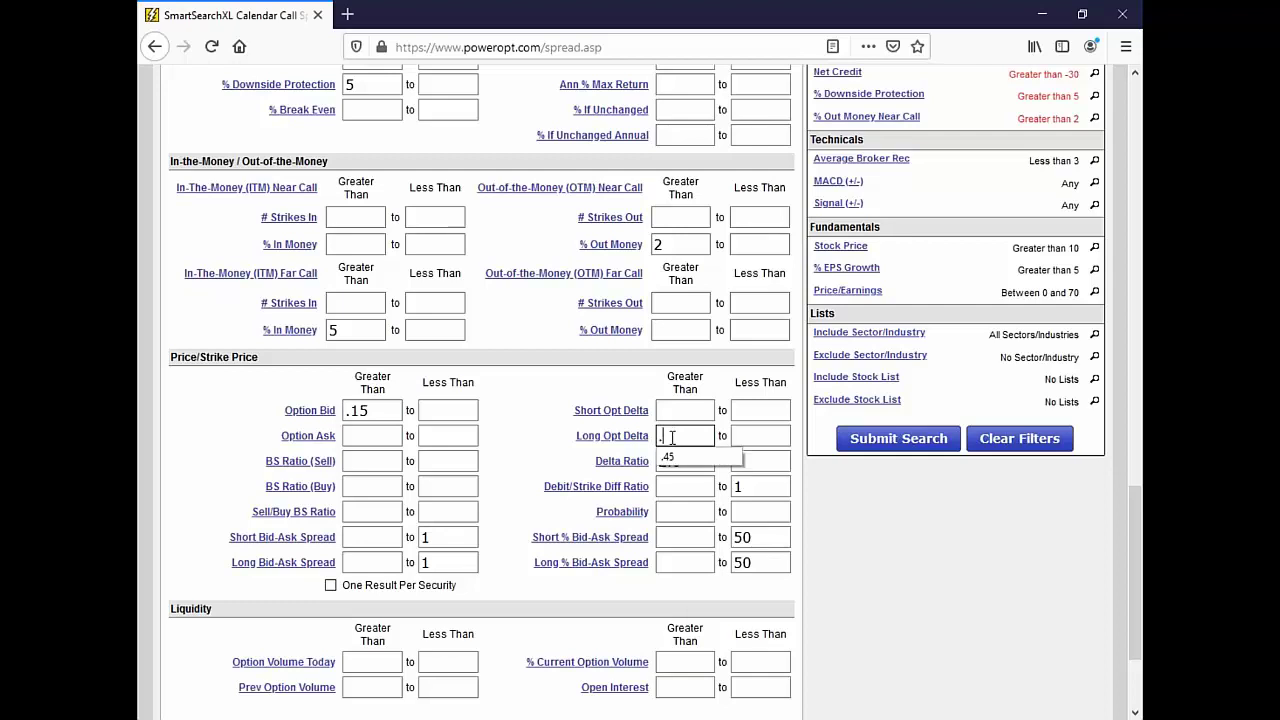
text(8)
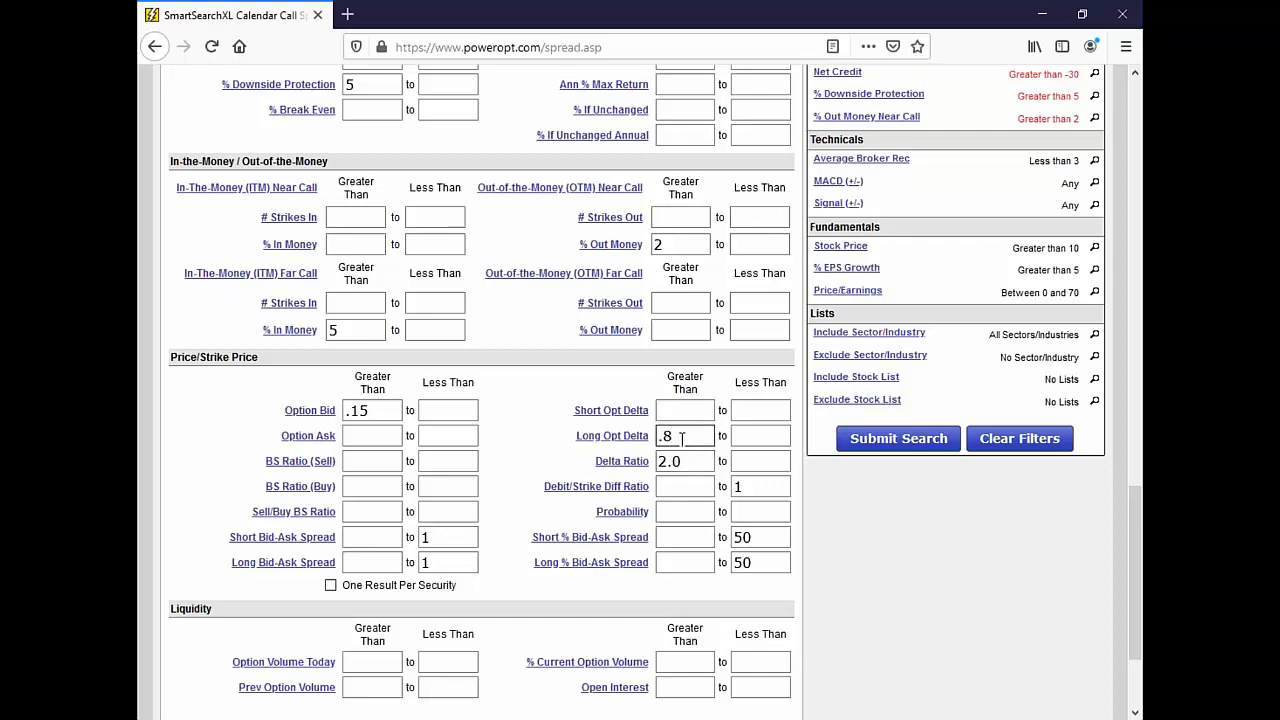
Set the Delta Ratio filter to greater than 1.7.
drag(677, 437, 646, 441)
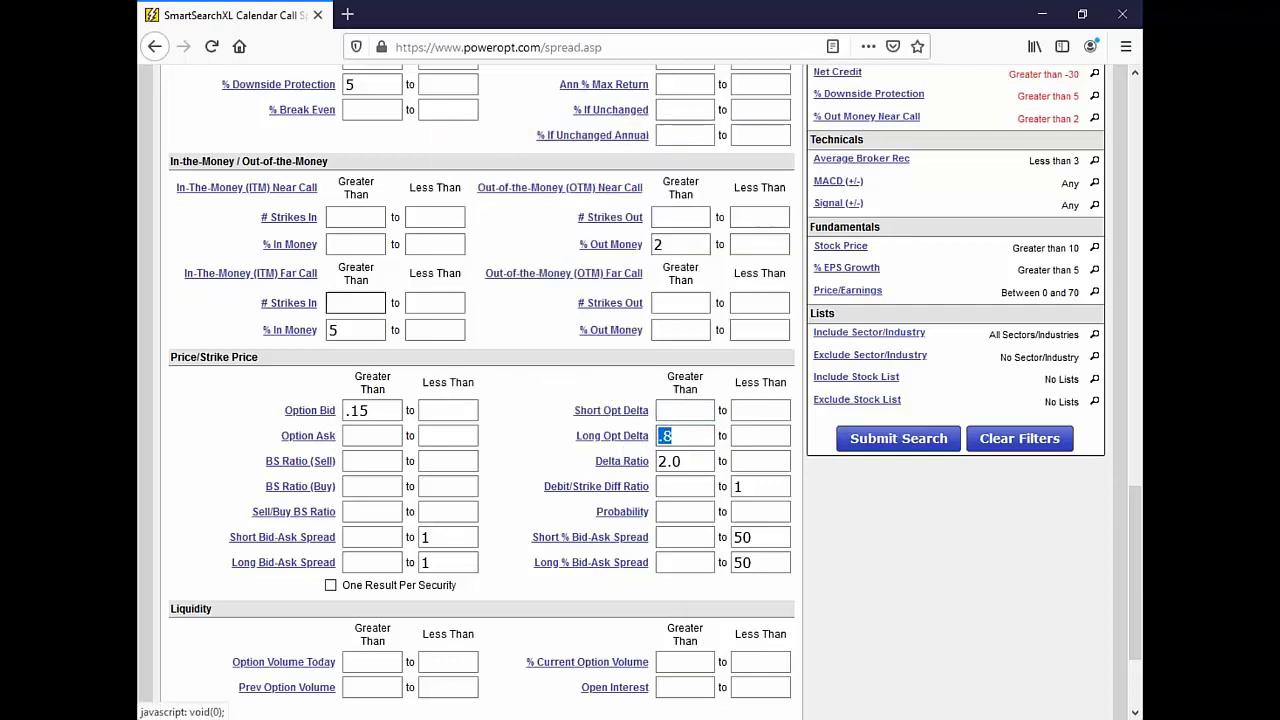
scroll(646, 441, up, 2)
scroll(373, 231, up, 2)
drag(373, 232, 326, 236)
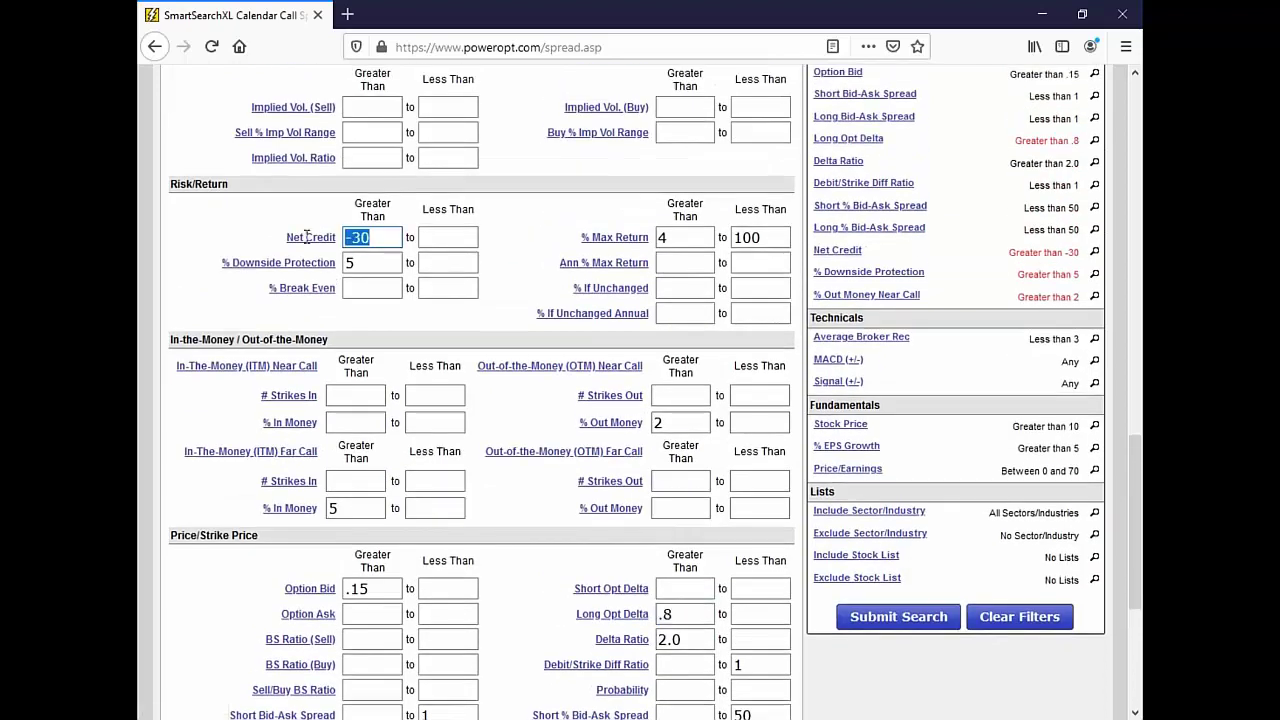
scroll(526, 415, down, 4)
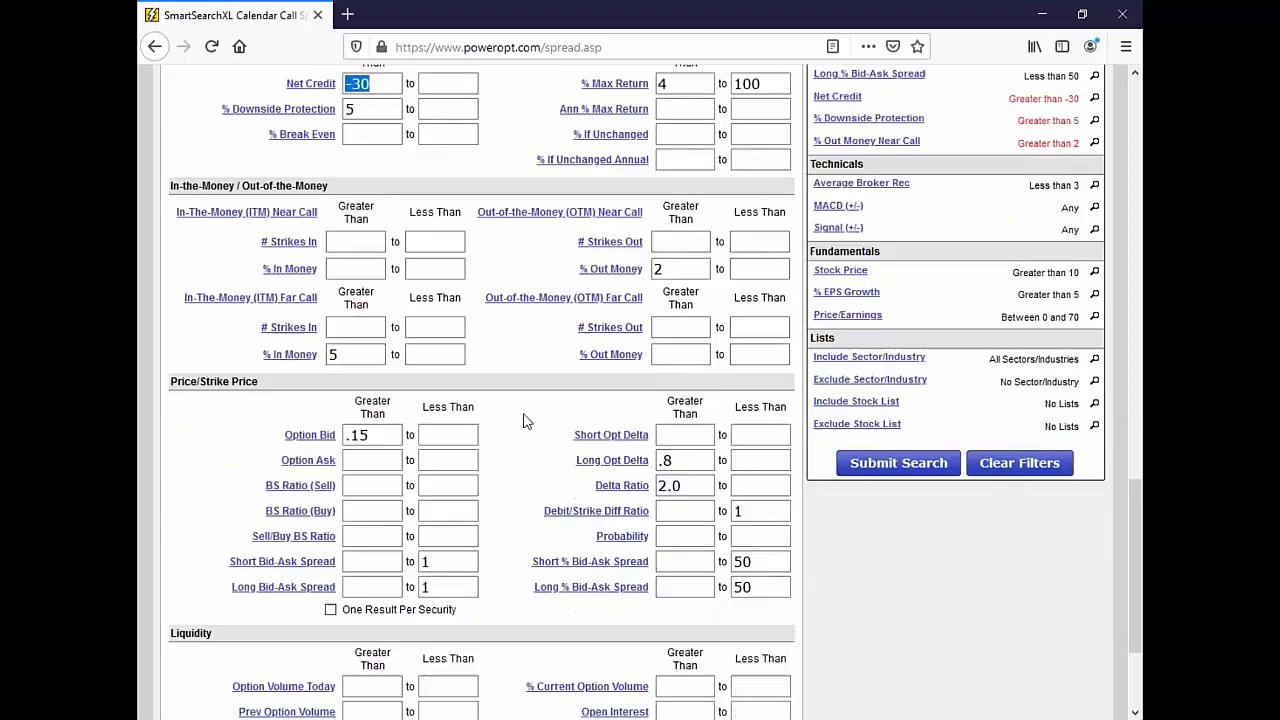
drag(689, 462, 650, 464)
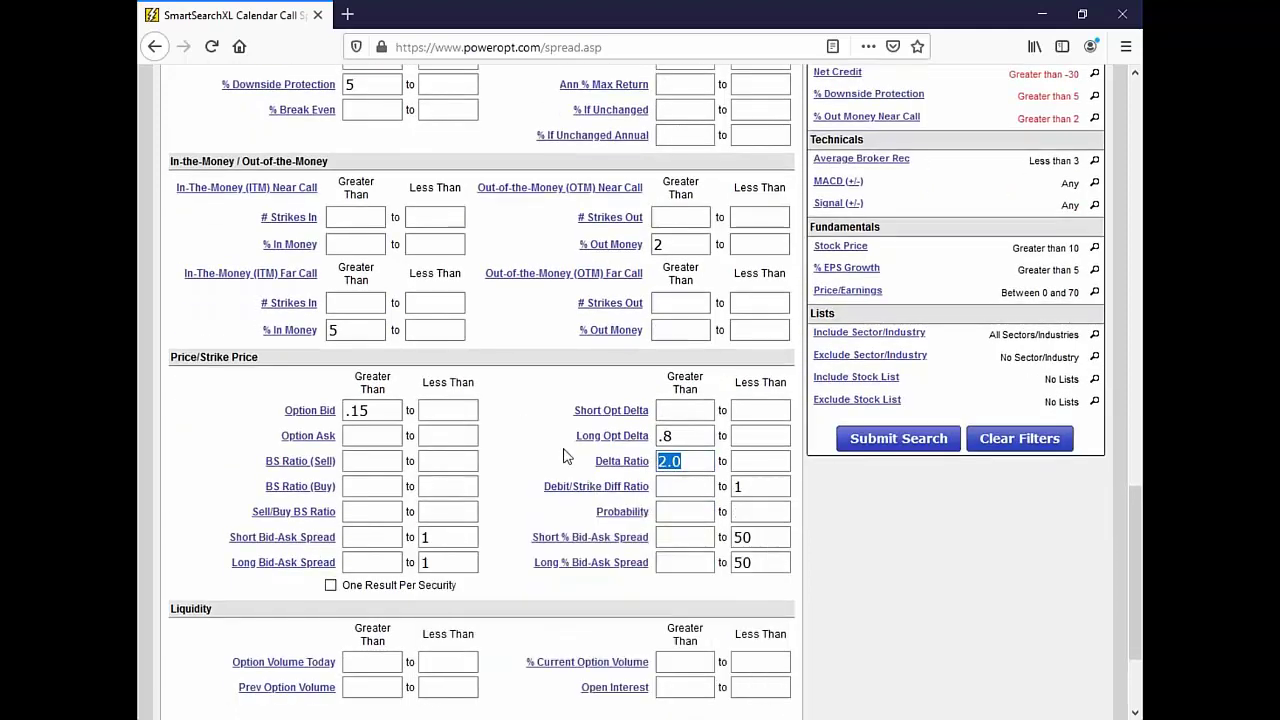
key(BackSpace)
text(7)
key(BackSpace)
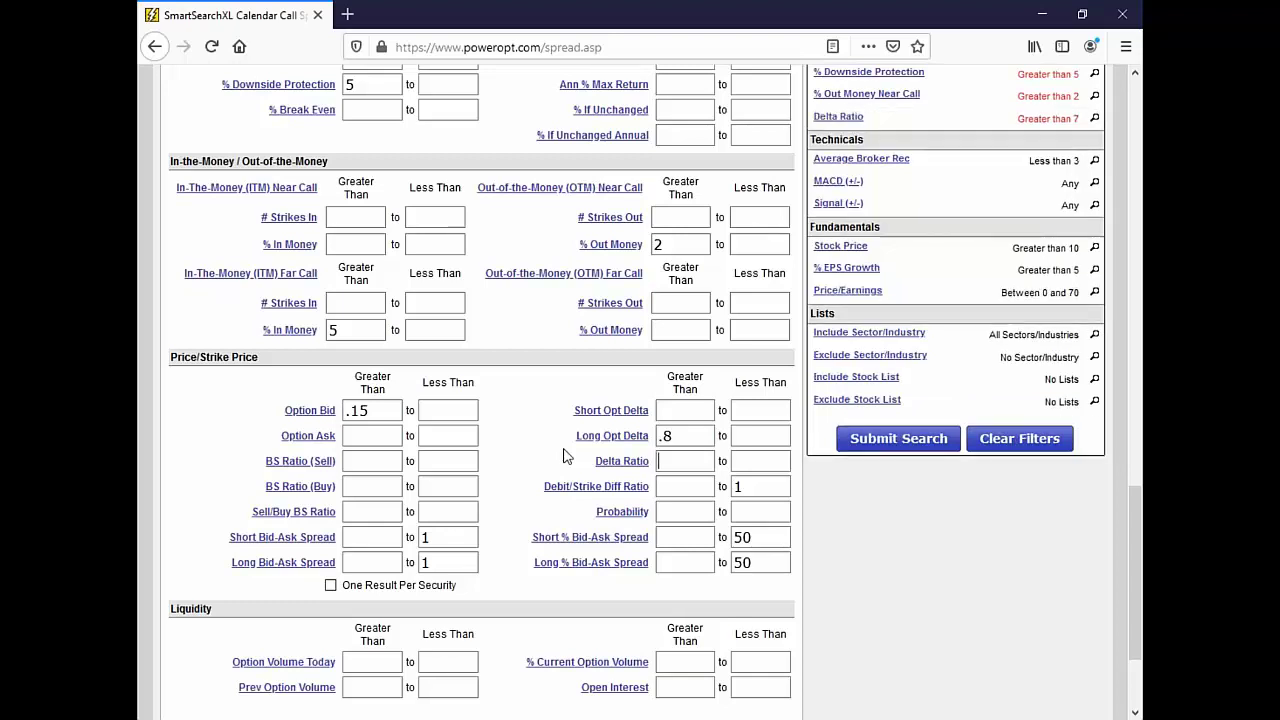
text(1.7)
Review the Long Opt Delta and Delta Ratio filters, the Debit/Strike Diff Ratio definition, and the bid-ask spread and option volume filters.
drag(686, 437, 651, 437)
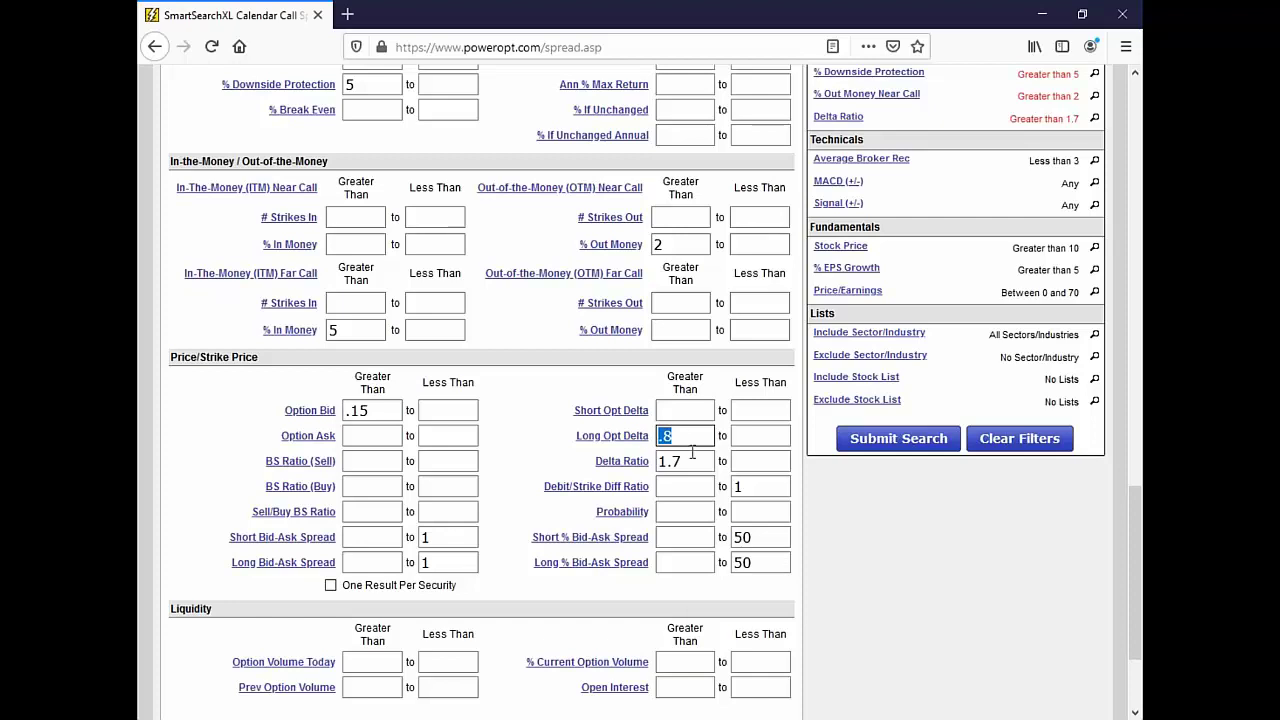
double_click(692, 452)
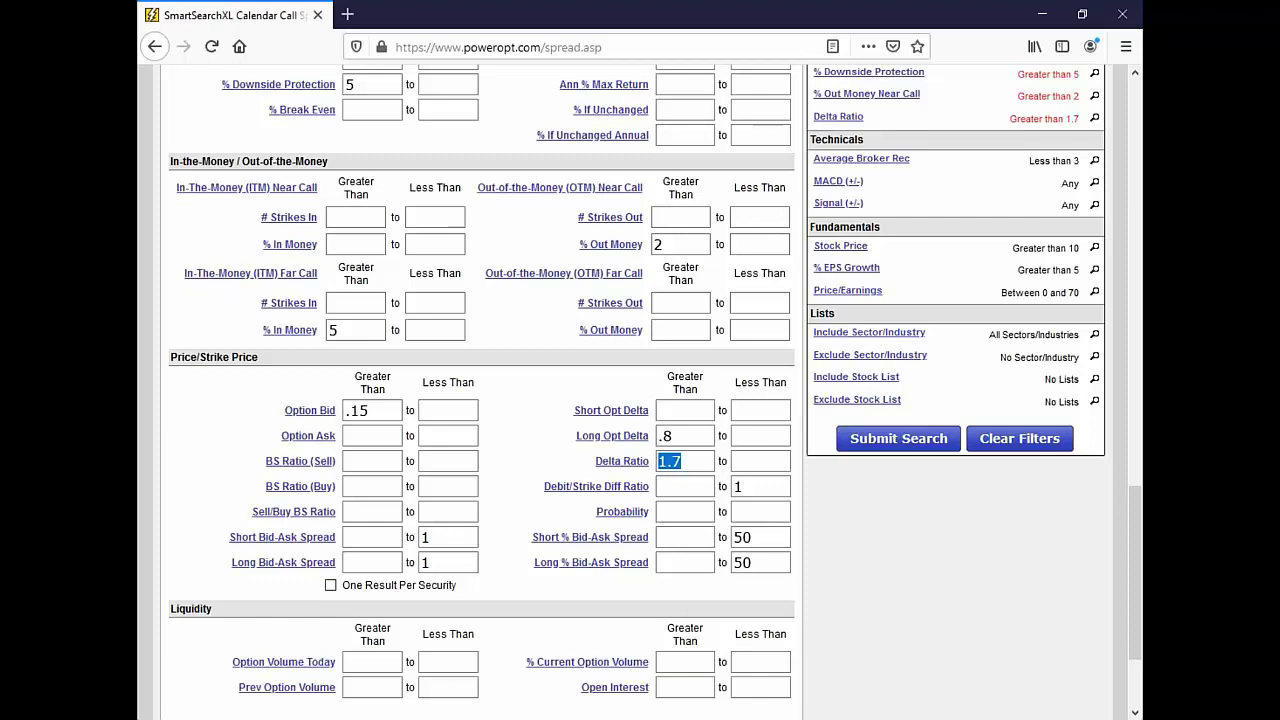
click(694, 460)
drag(678, 437, 648, 440)
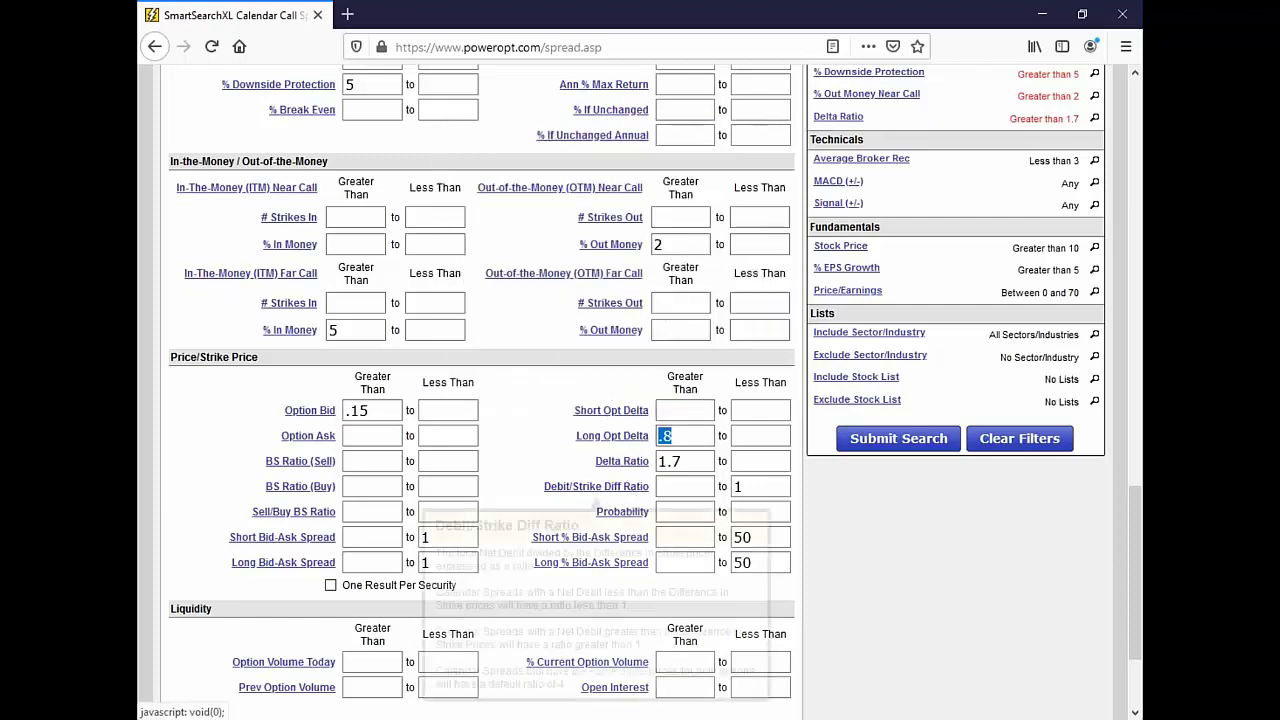
mouse_move(622, 492)
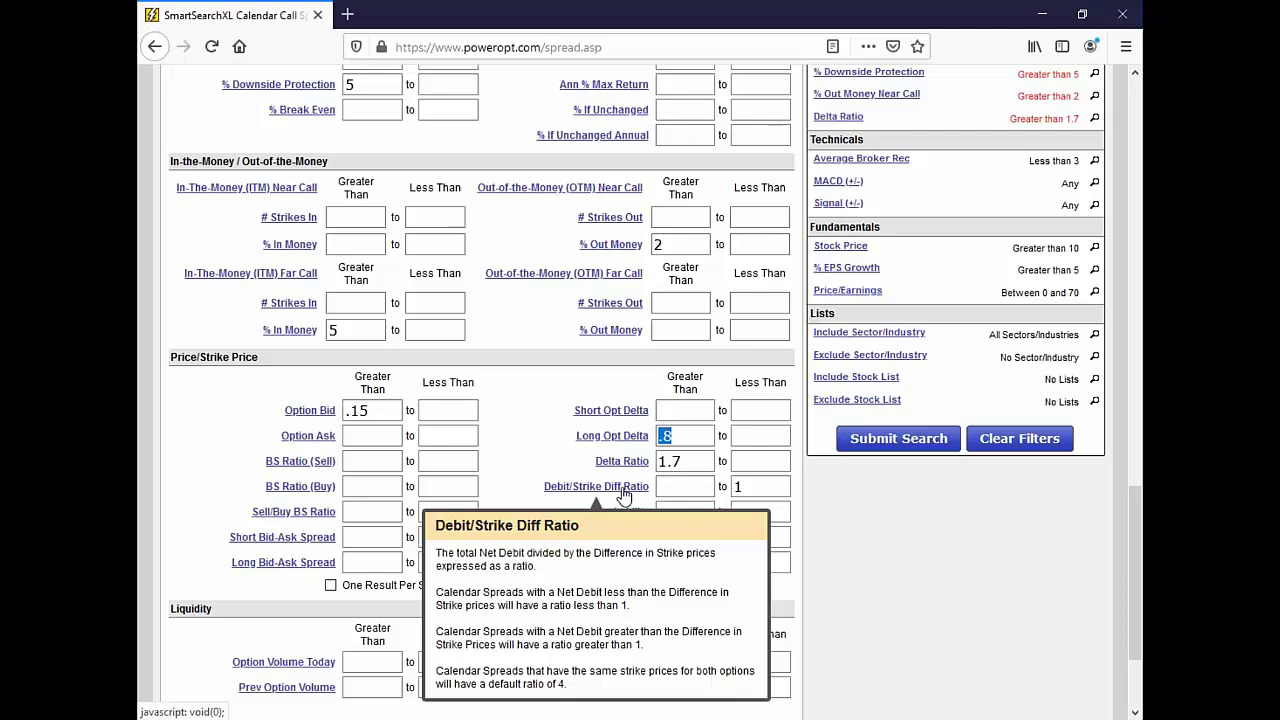
scroll(624, 497, down, 2)
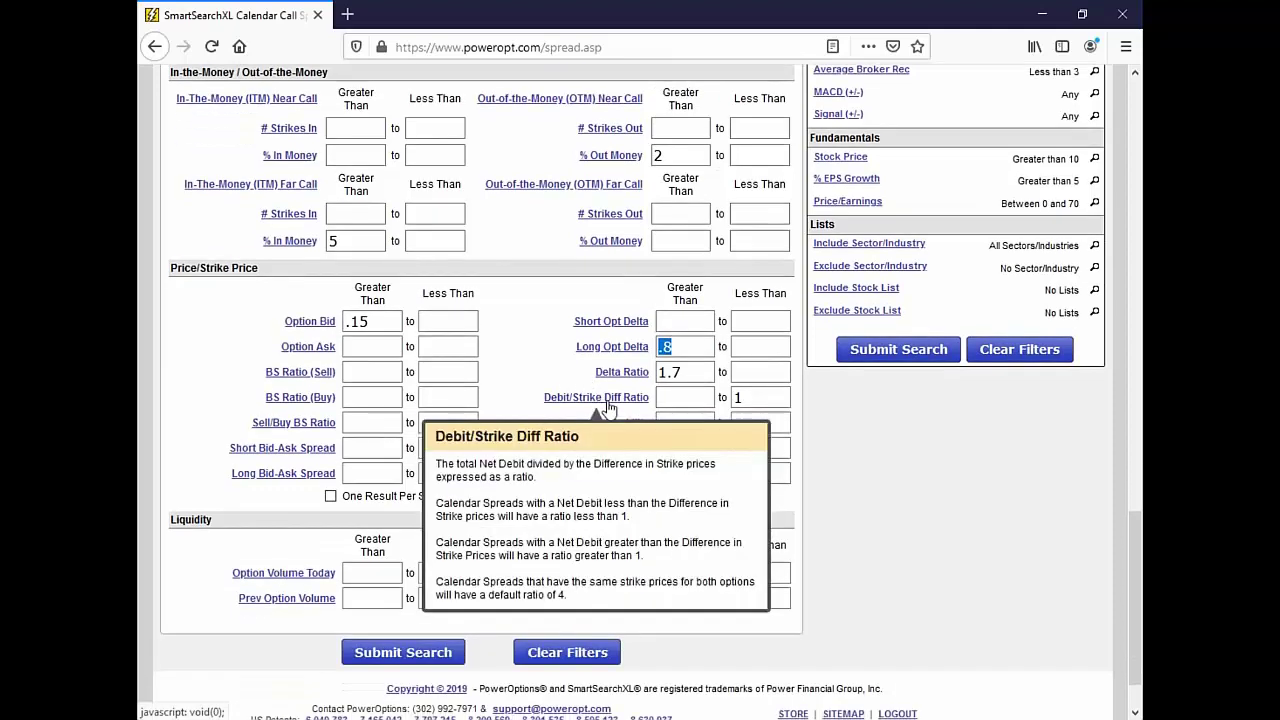
click(543, 363)
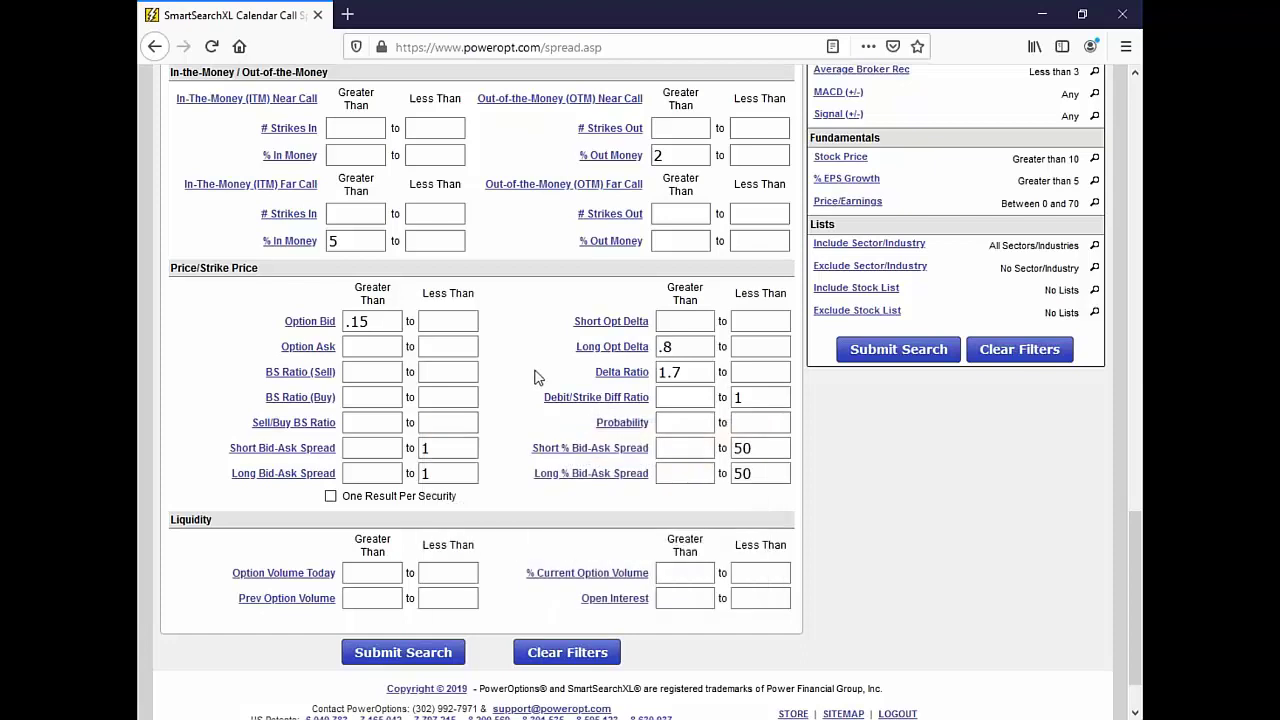
drag(788, 448, 714, 448)
click(396, 573)
Set the Average Stock Volume filter to greater than 750 among the technical filters.
scroll(396, 573, up, 5)
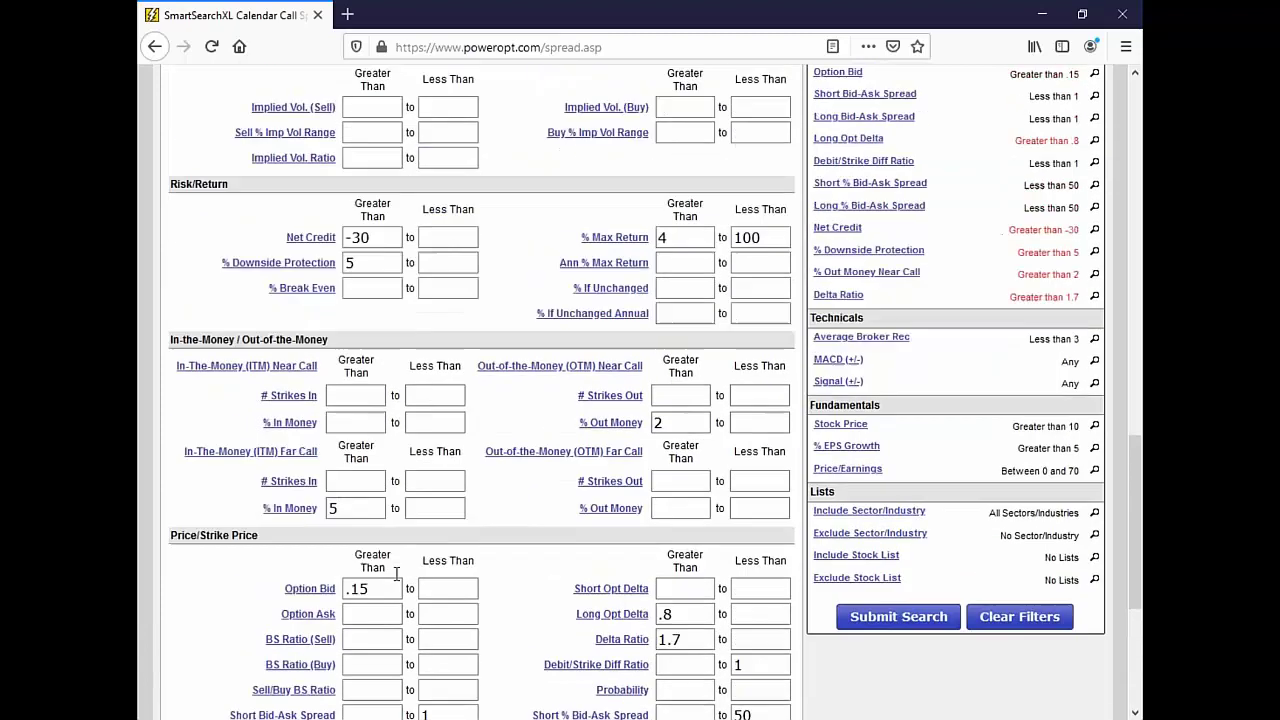
scroll(390, 575, up, 2)
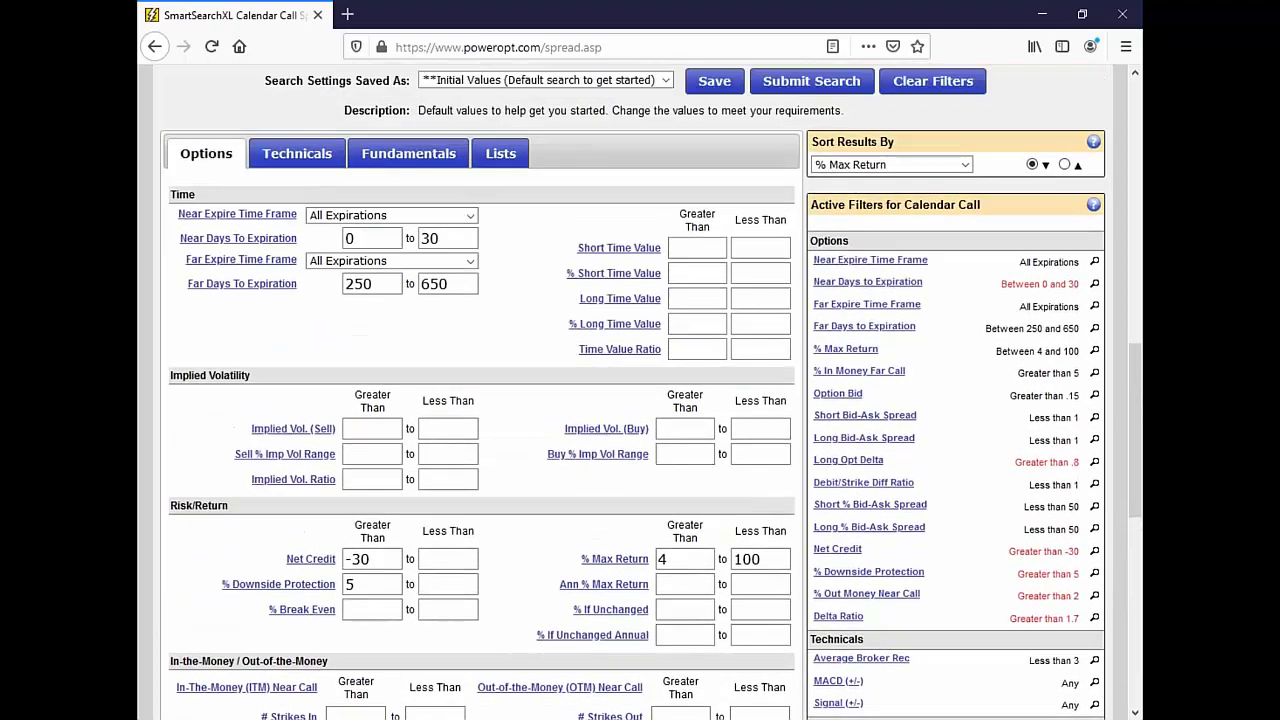
click(308, 203)
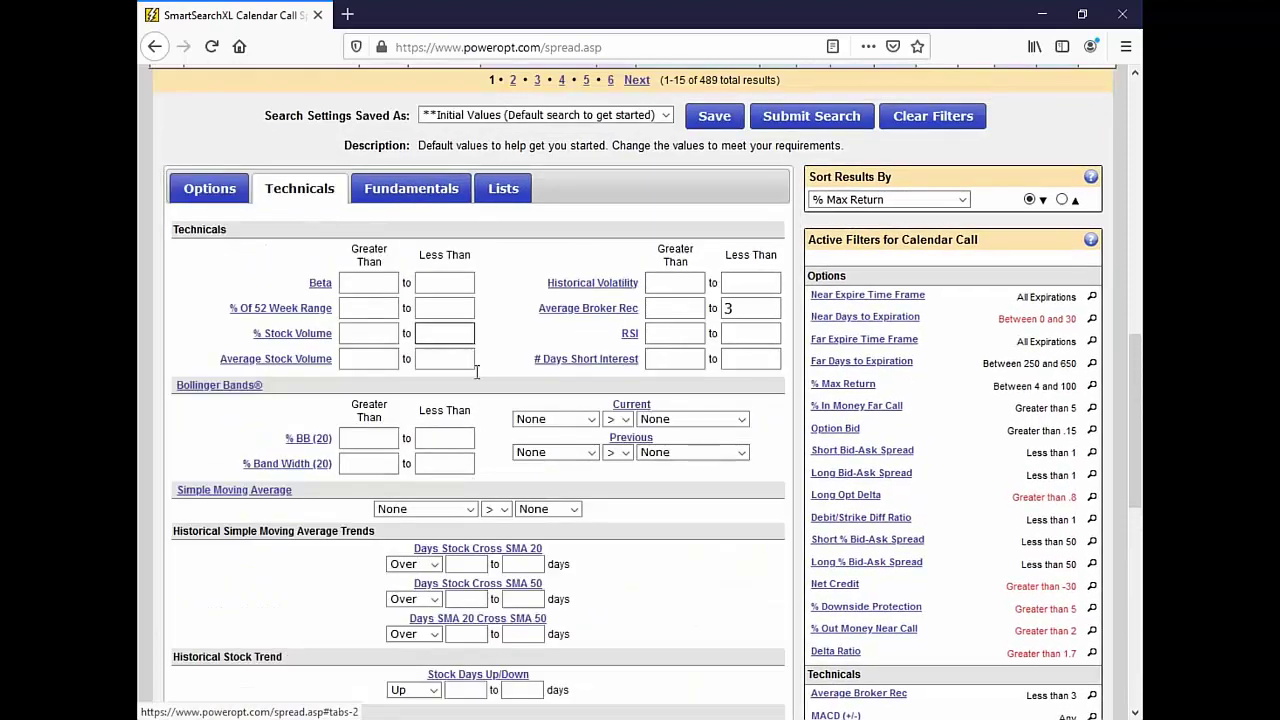
scroll(503, 386, down, 2)
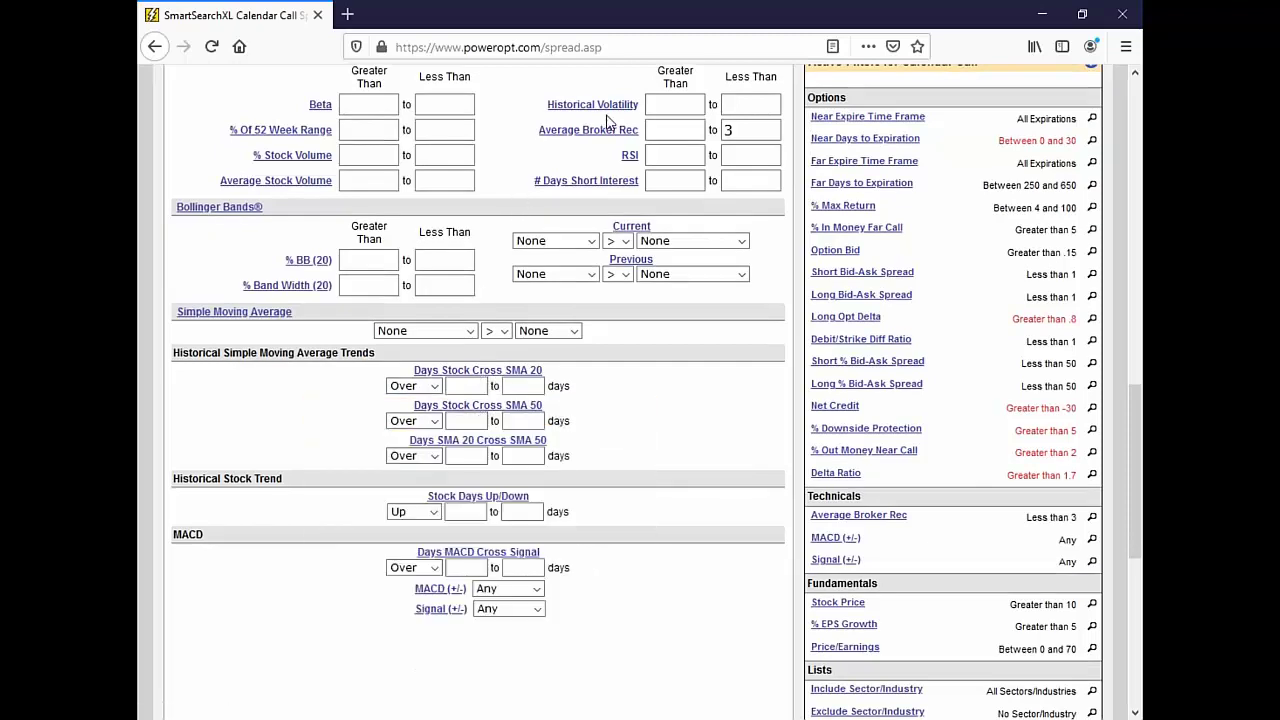
mouse_move(605, 108)
click(348, 182)
text(750)
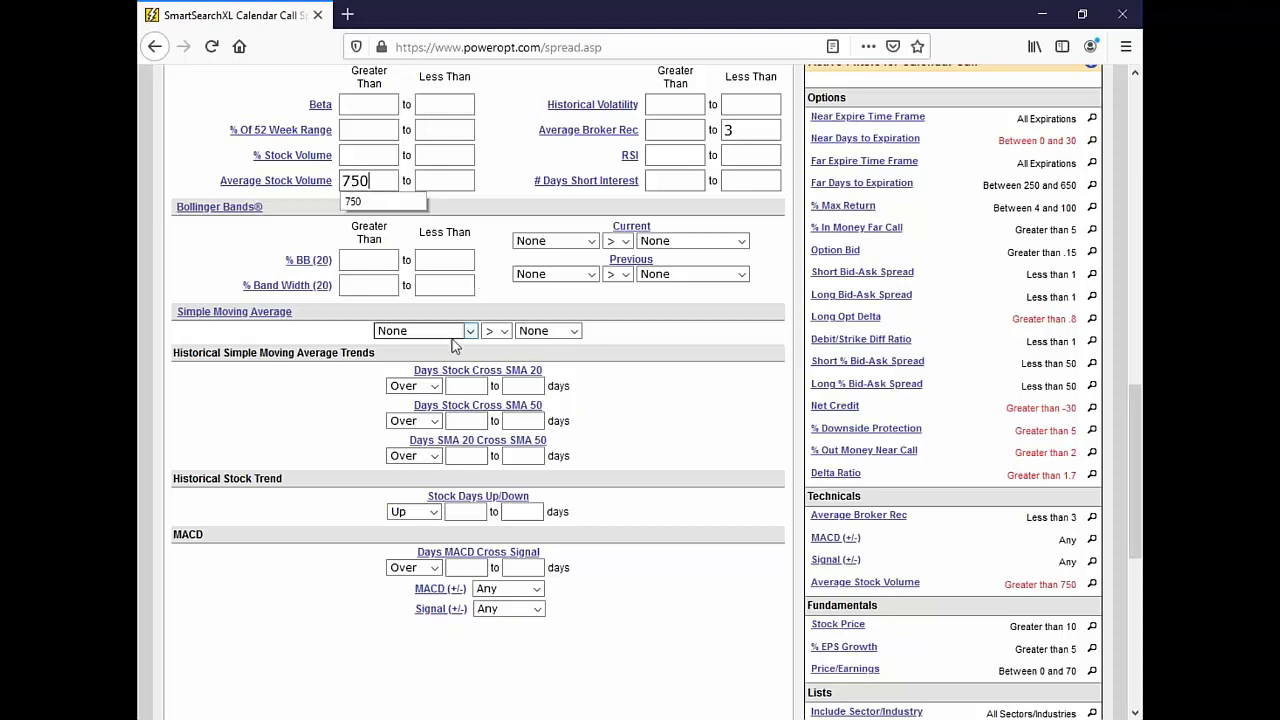
Set the Simple Moving Average filter to Stock Price > SMA50 and check the Days MACD Cross Signal definition.
click(434, 389)
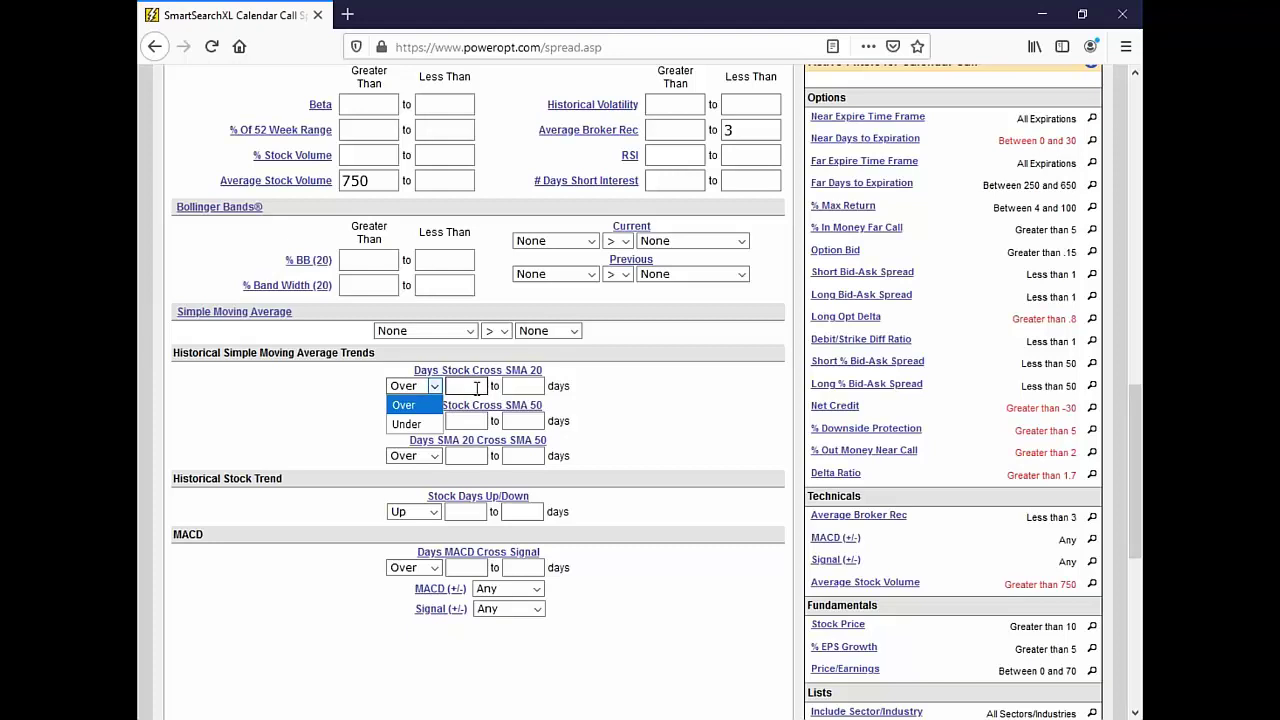
click(472, 330)
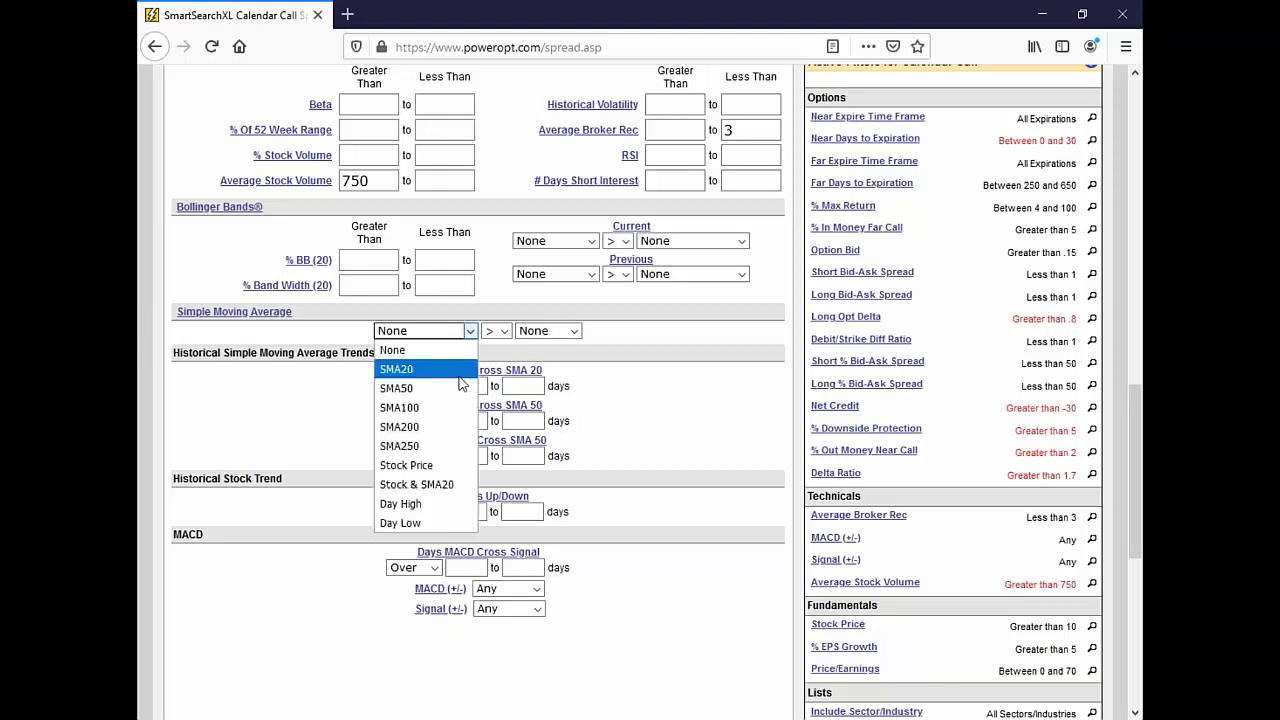
click(449, 461)
click(570, 332)
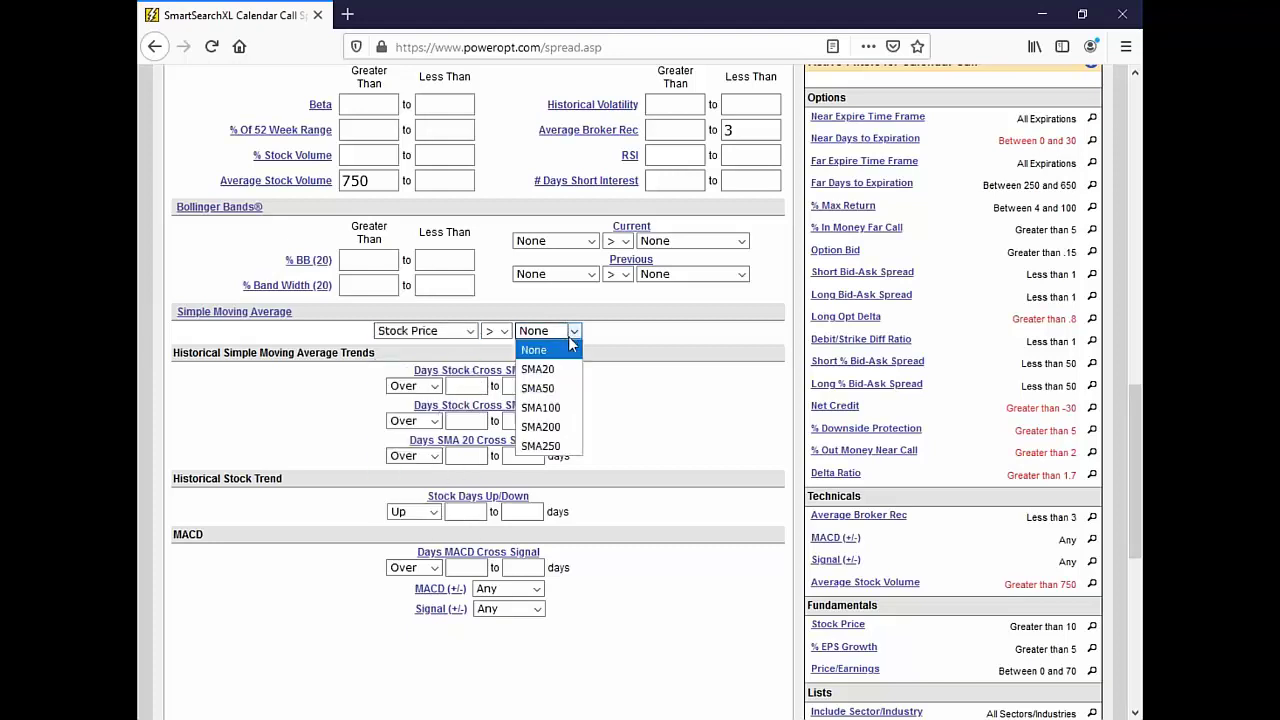
click(566, 389)
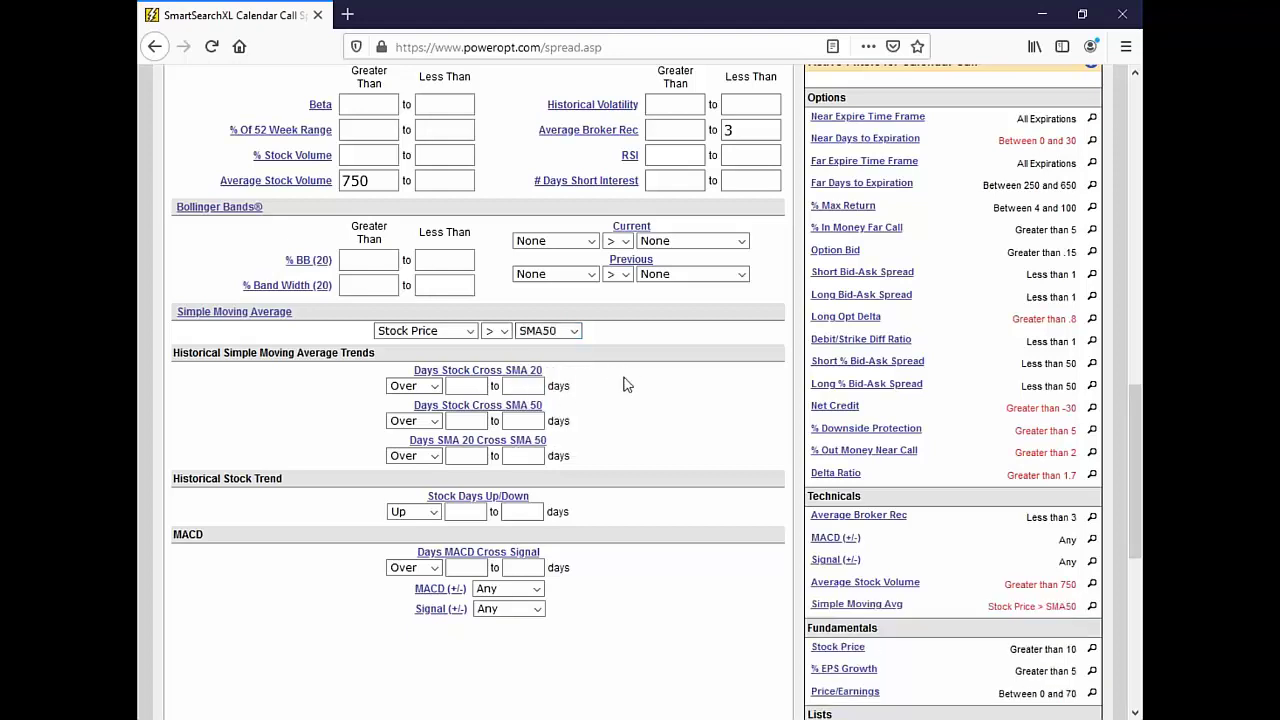
click(497, 557)
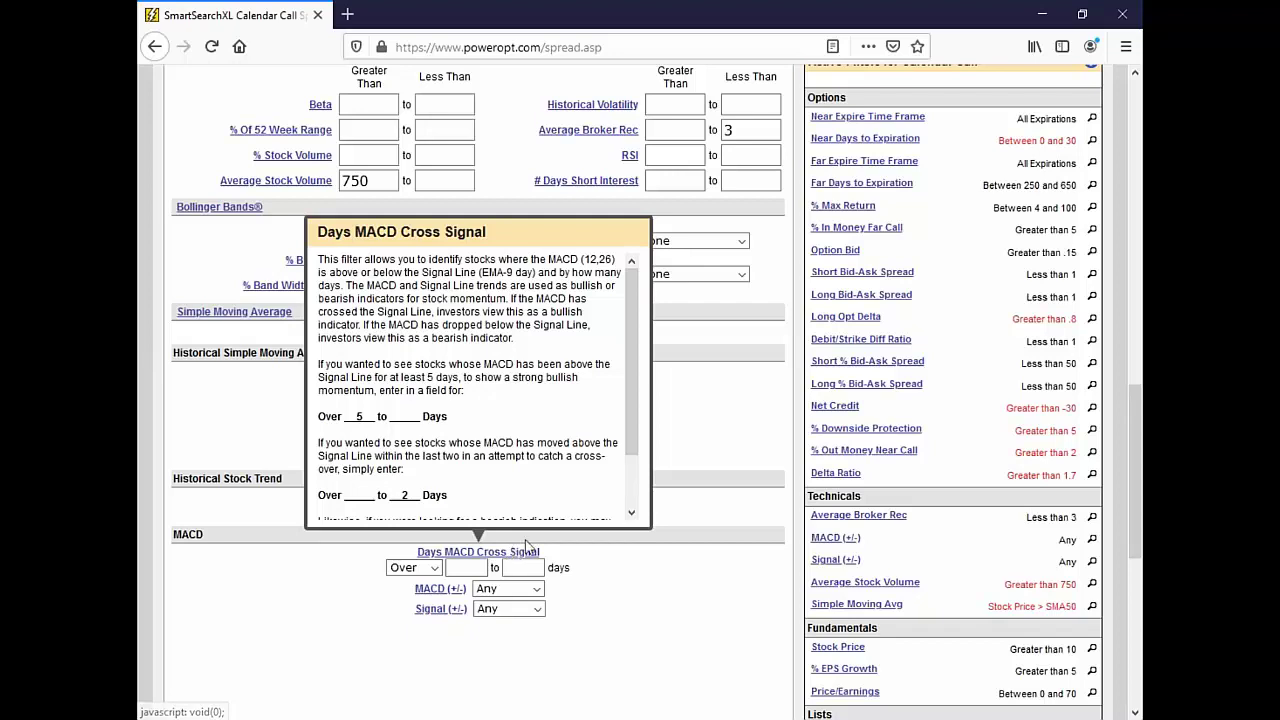
click(700, 472)
Set the Earnings Date filter to "Not between now and expiration" among the fundamental filters and submit the search.
scroll(700, 472, up, 2)
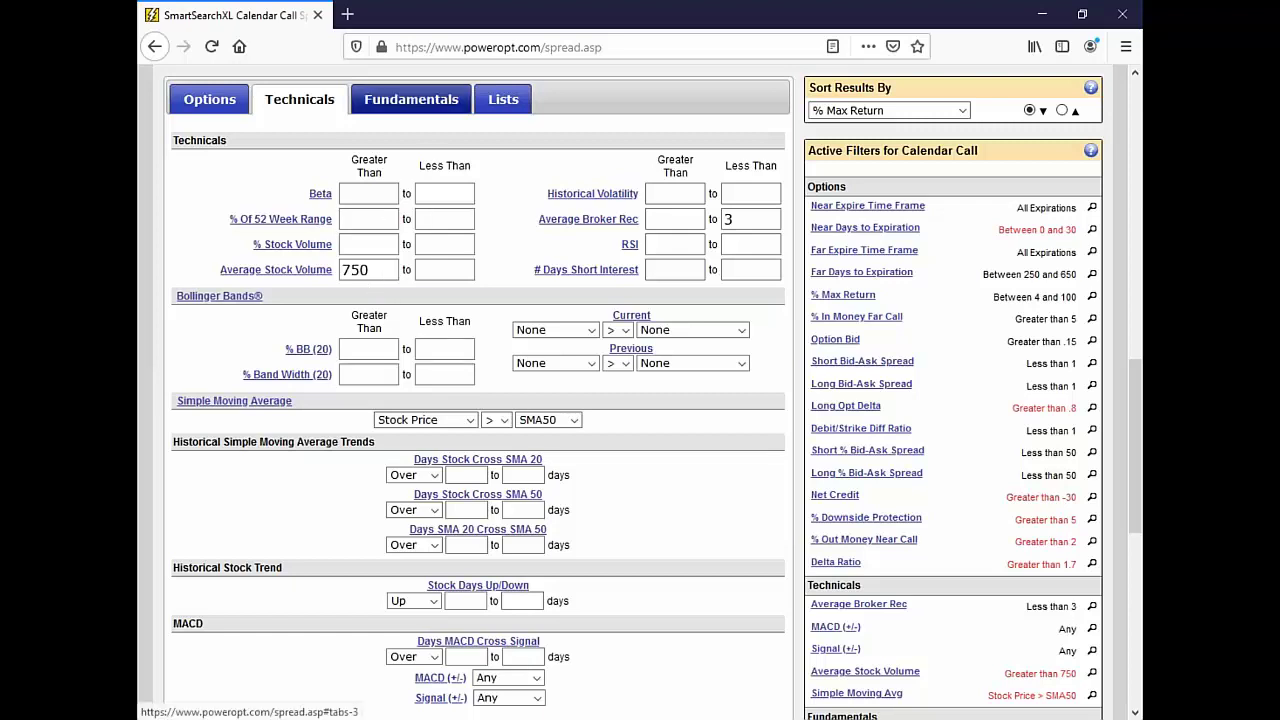
click(411, 99)
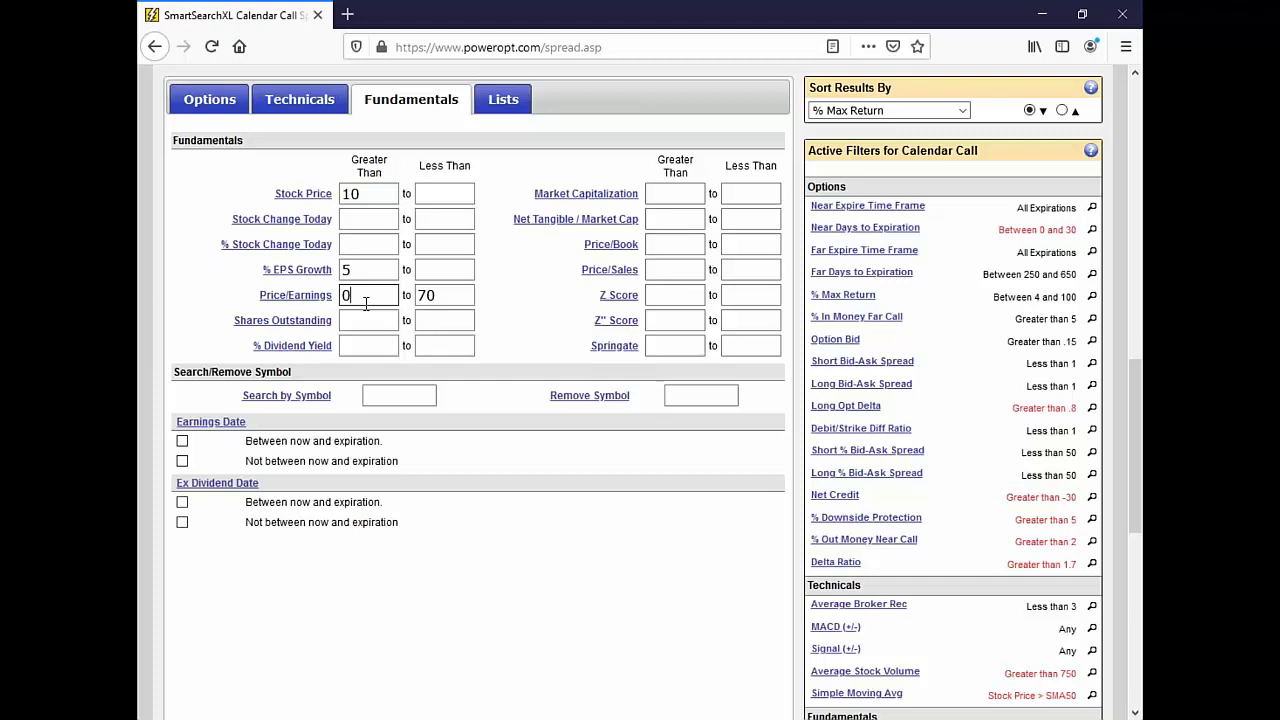
click(365, 271)
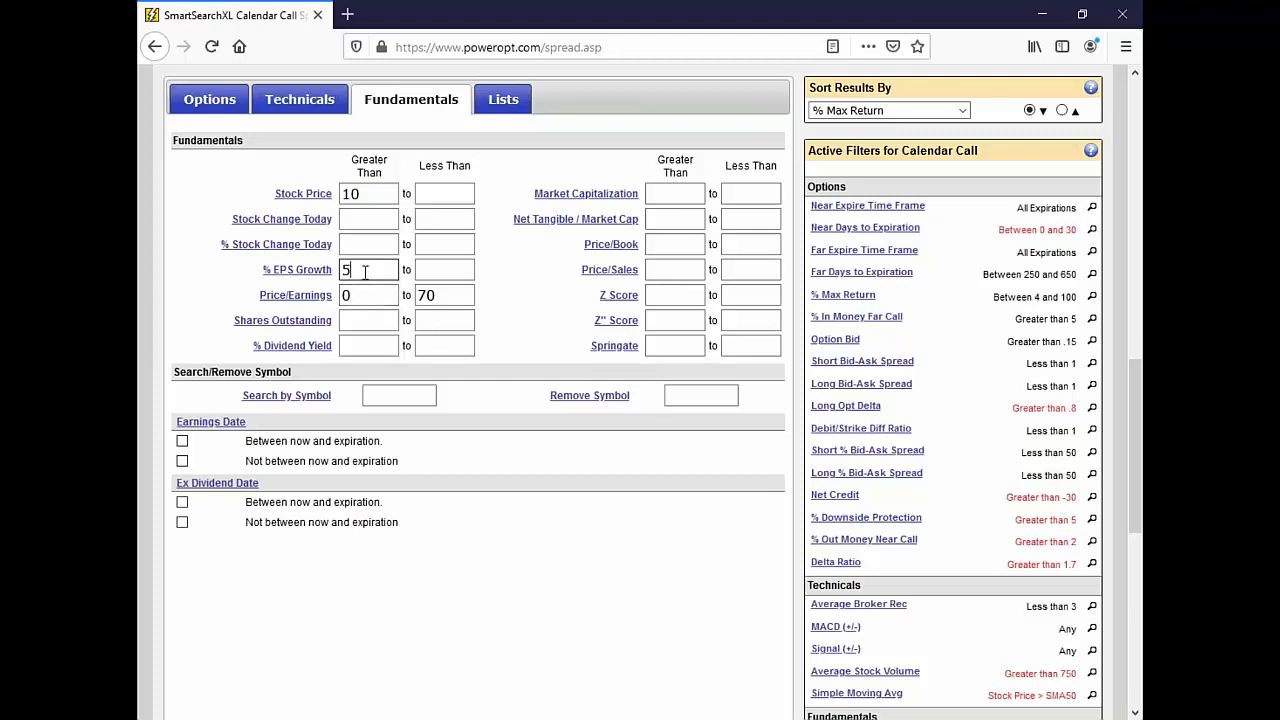
click(380, 295)
click(182, 462)
scroll(484, 494, up, 2)
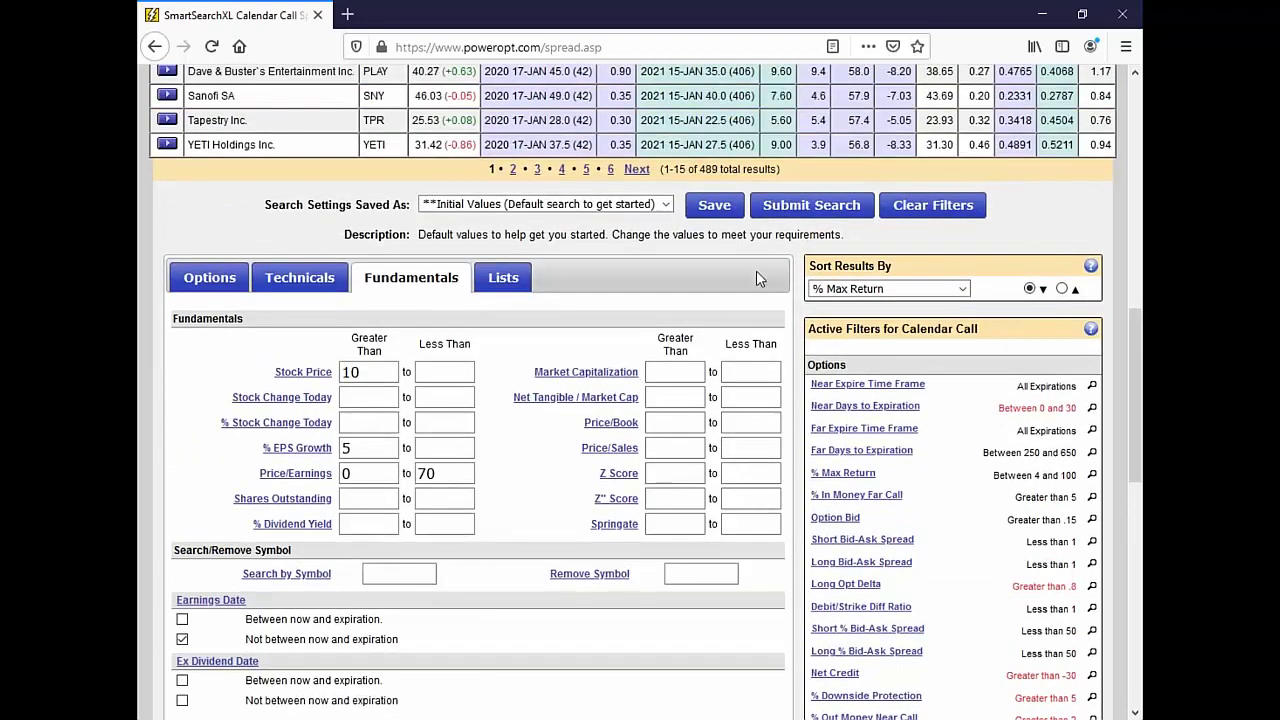
click(811, 204)
Look over the companies in the filtered results, including the near and far expirations and strikes of the Coca-Cola spread.
scroll(487, 357, down, 2)
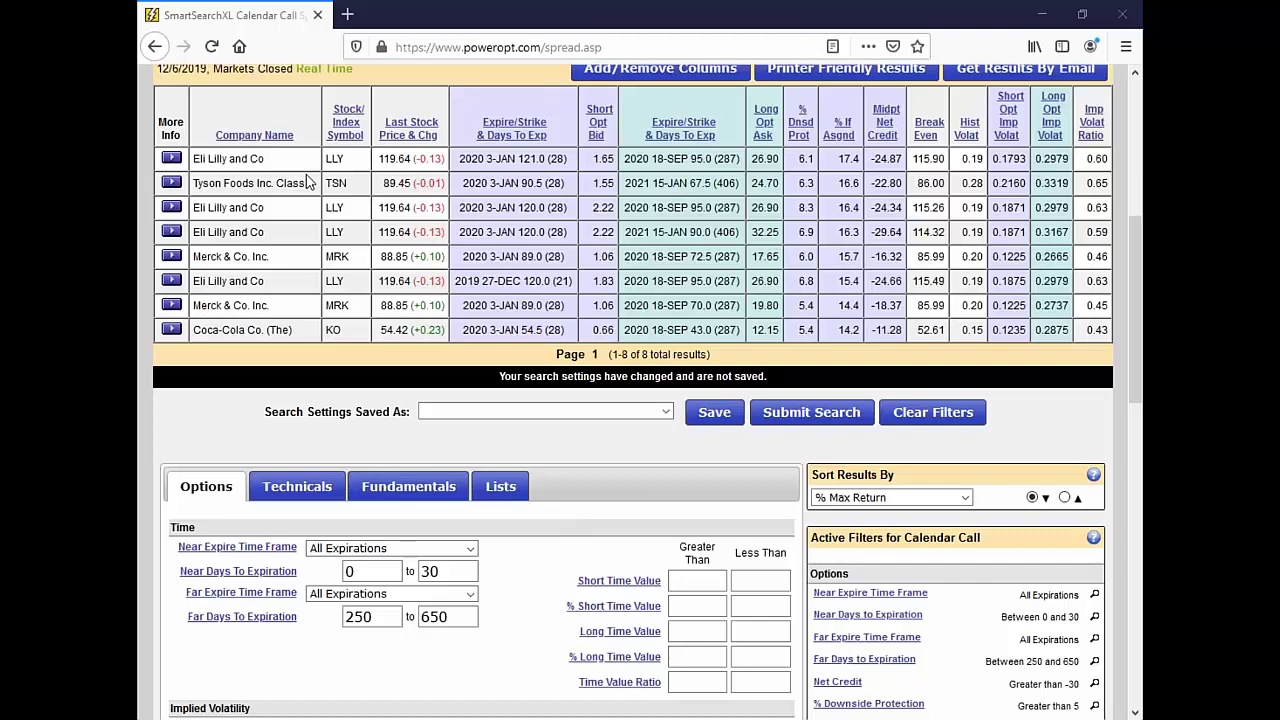
drag(266, 186, 328, 186)
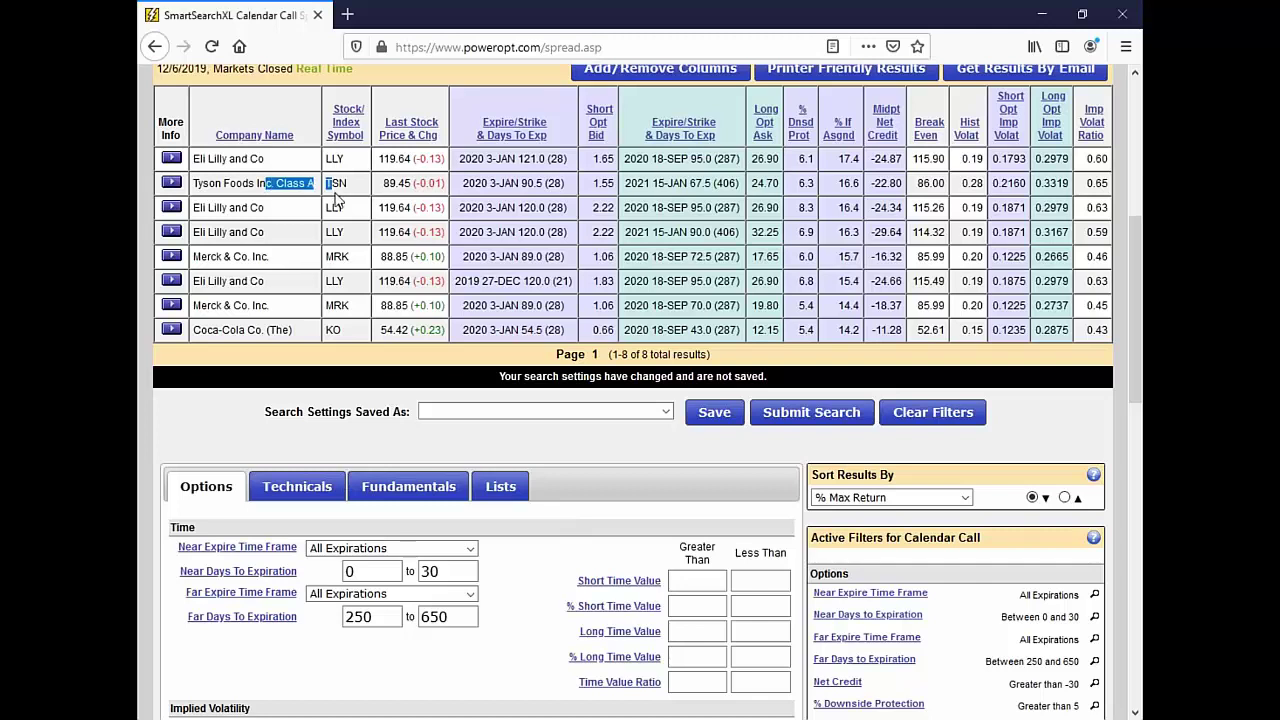
double_click(337, 256)
double_click(333, 330)
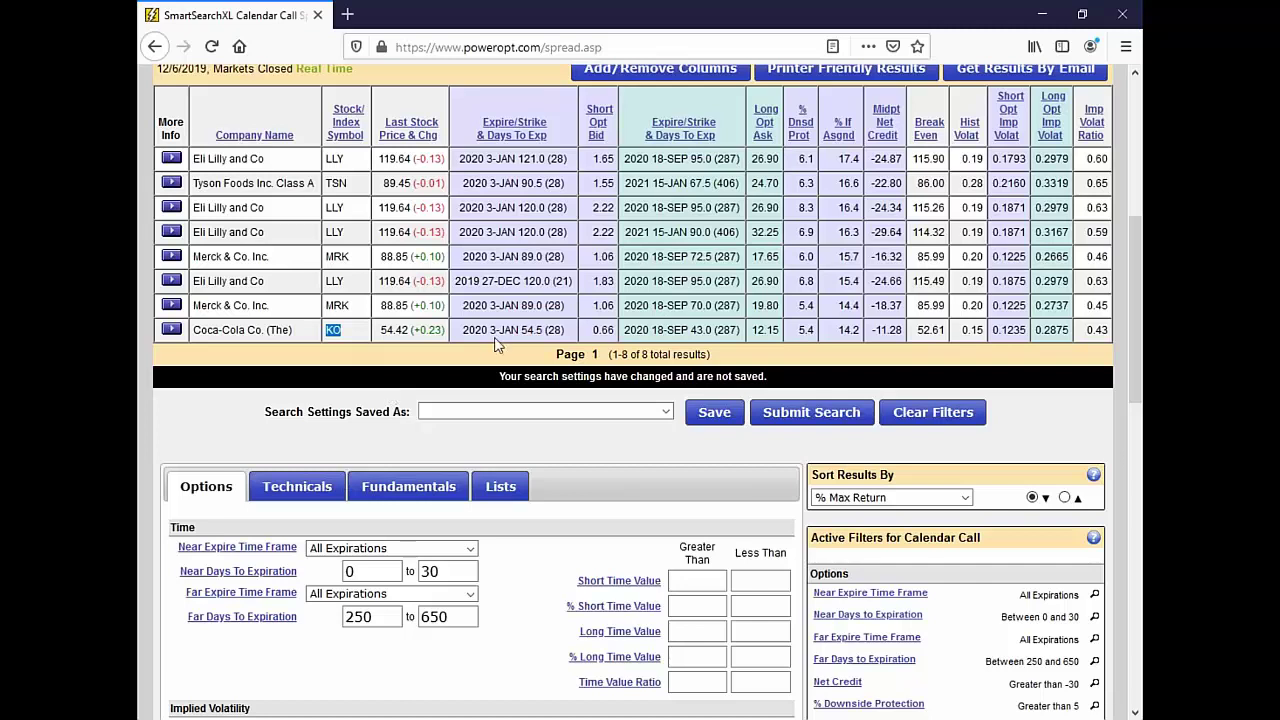
drag(514, 331, 706, 344)
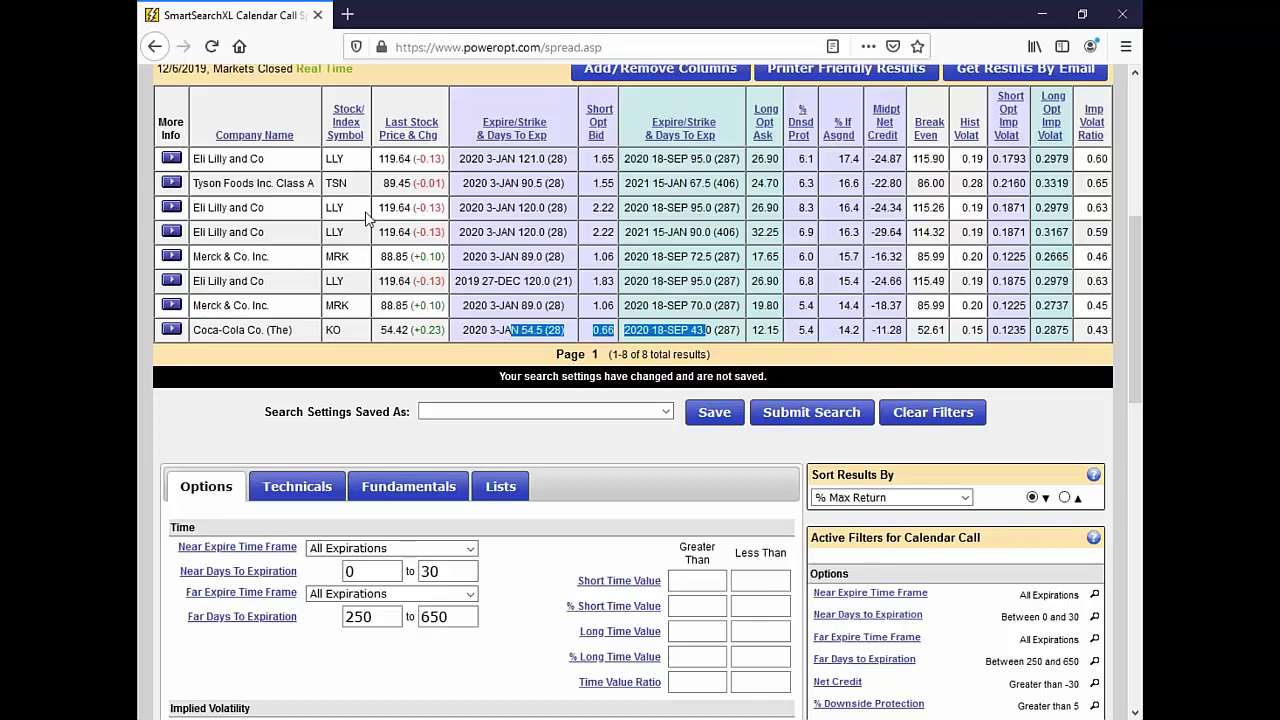
Examine the Eli Lilly 3-JAN 120 / 18-SEP 95 spread's stock price, option prices, downside protection, assigned return and implied volatility ratio.
drag(376, 208, 580, 220)
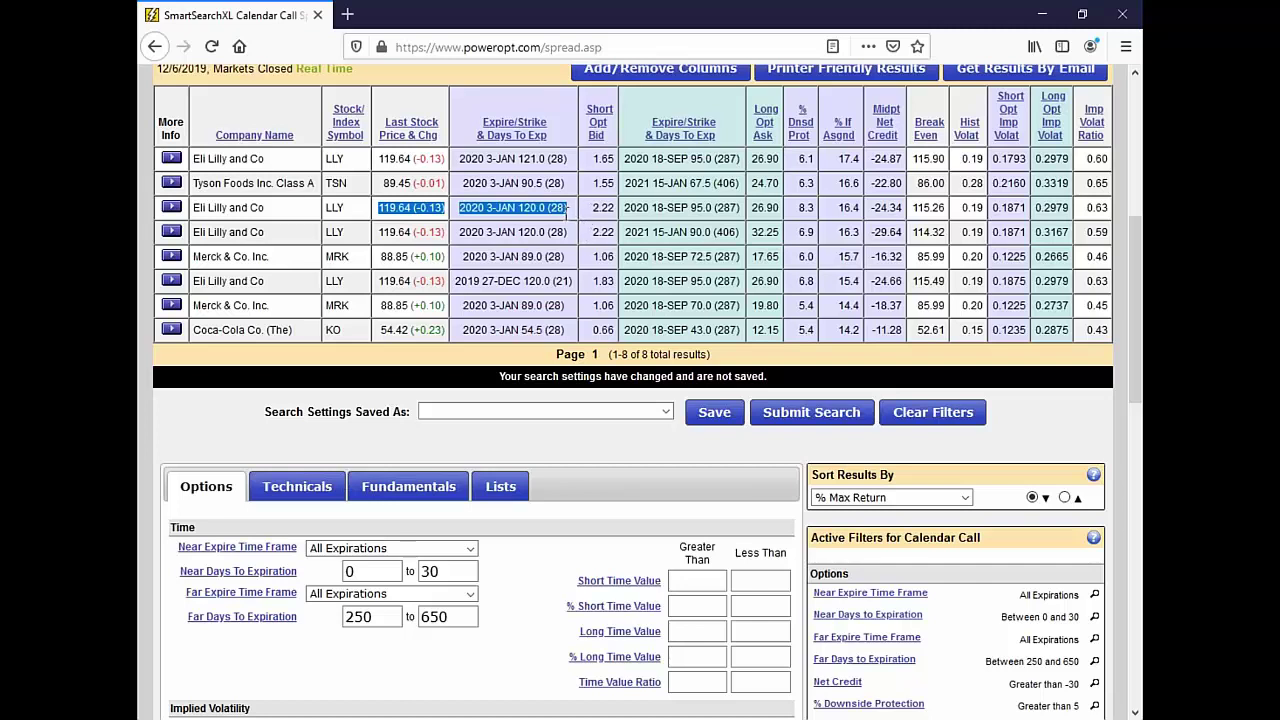
click(626, 215)
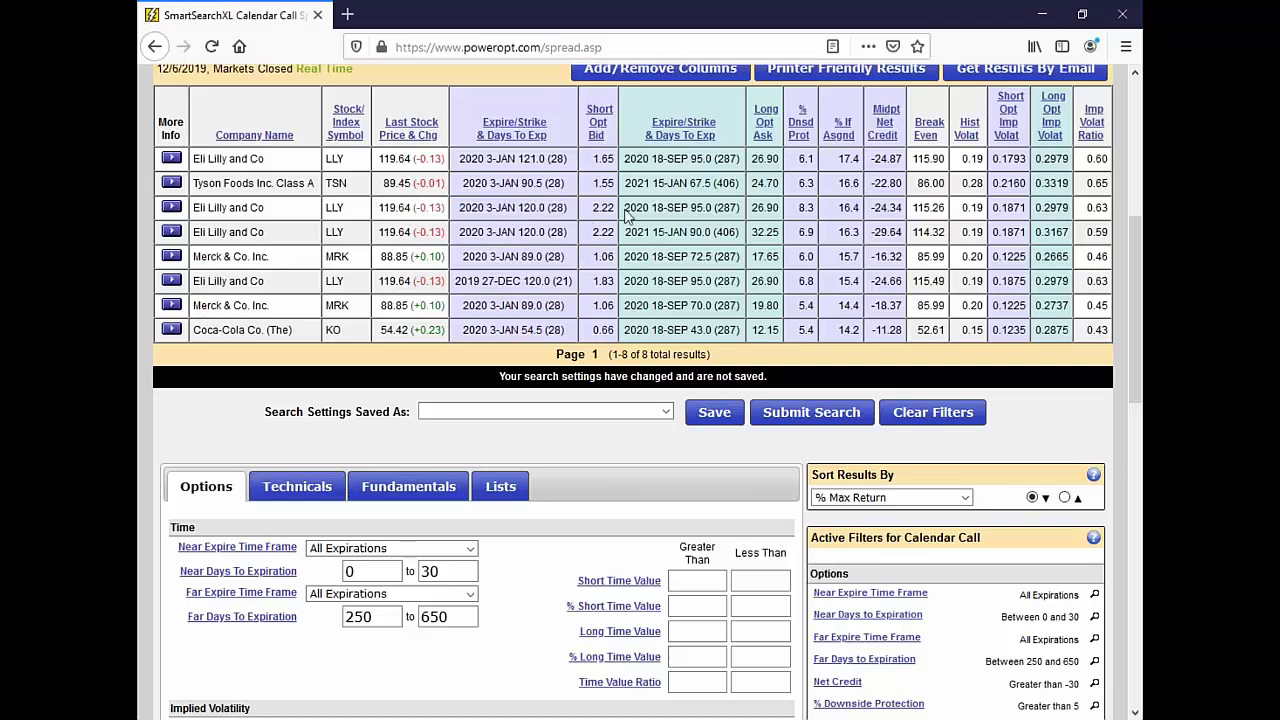
drag(626, 215, 741, 209)
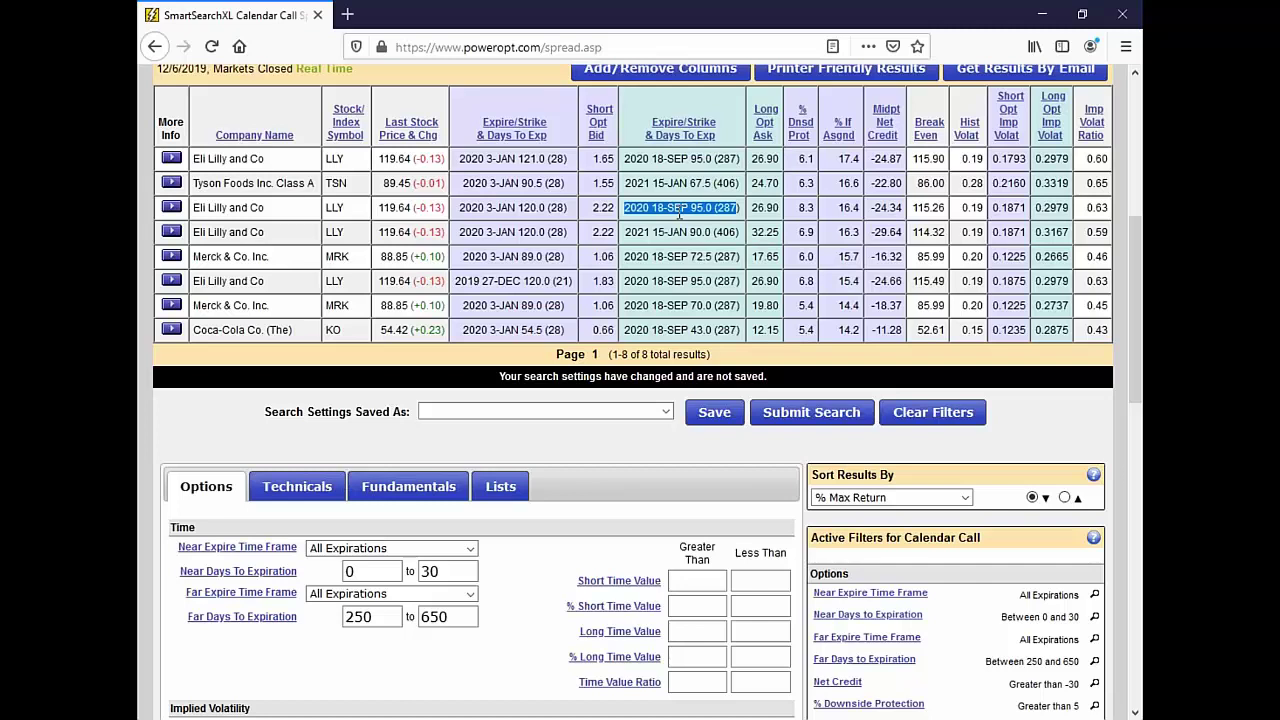
drag(797, 210, 813, 209)
drag(597, 212, 626, 220)
drag(754, 212, 866, 218)
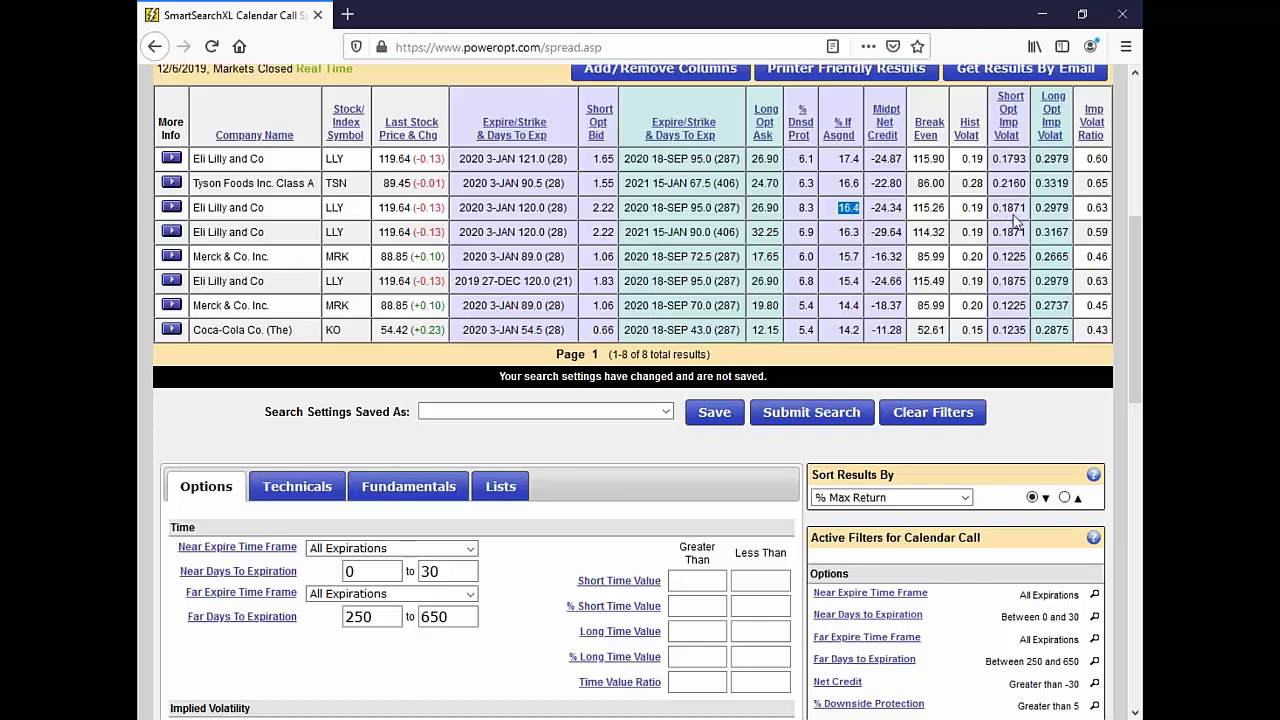
drag(1085, 212, 1097, 210)
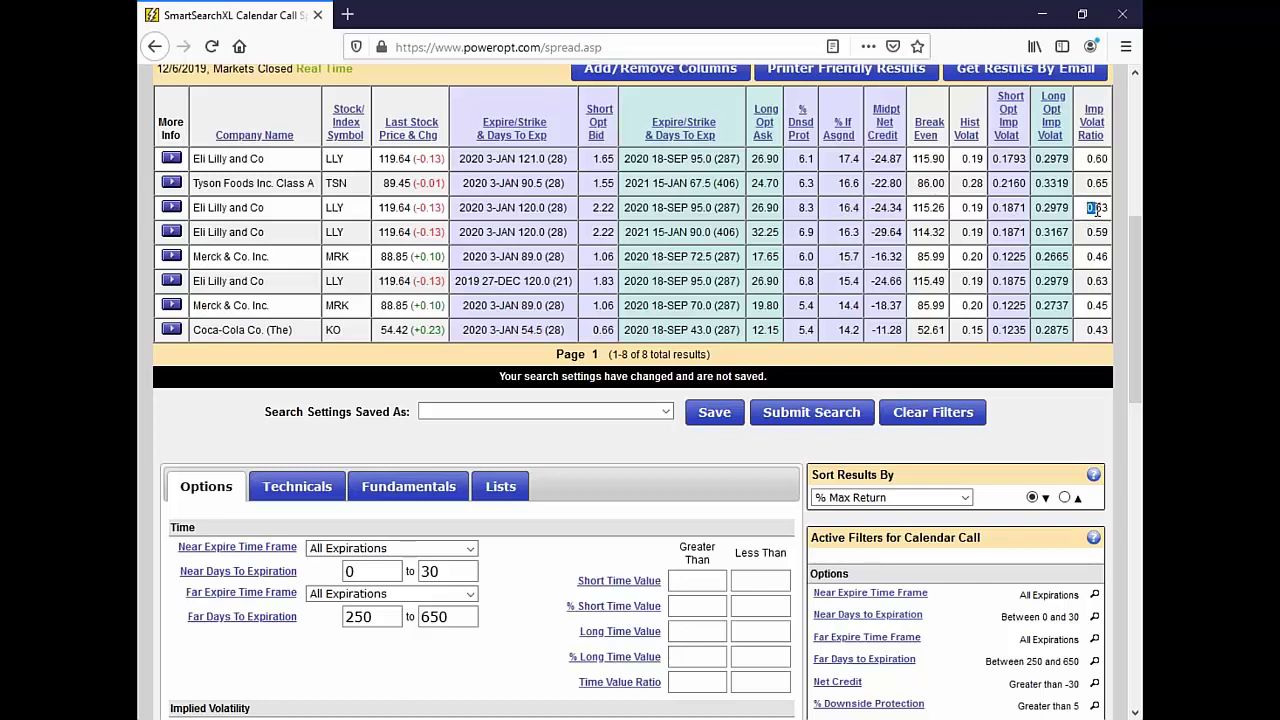